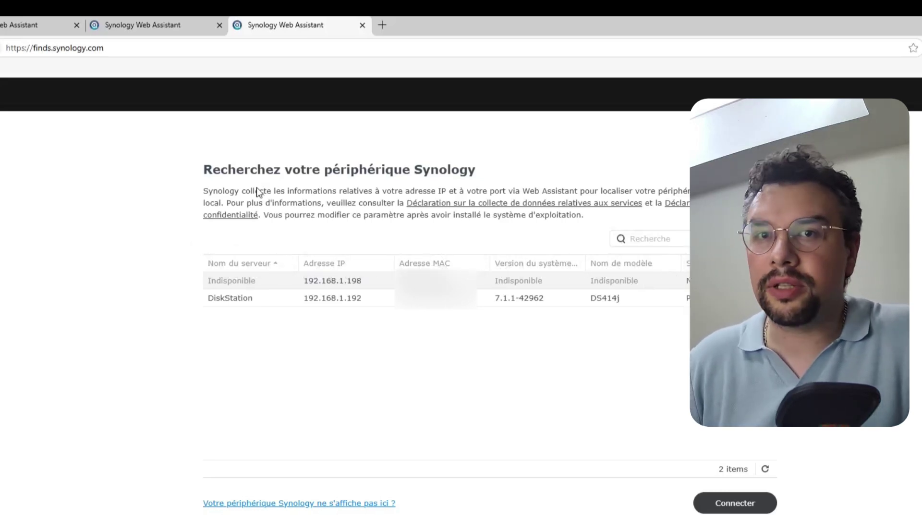
Connect to the DS223 NAS found on the network and dismiss its device information details.
{"action": "left_click", "coordinate": [735, 507]}
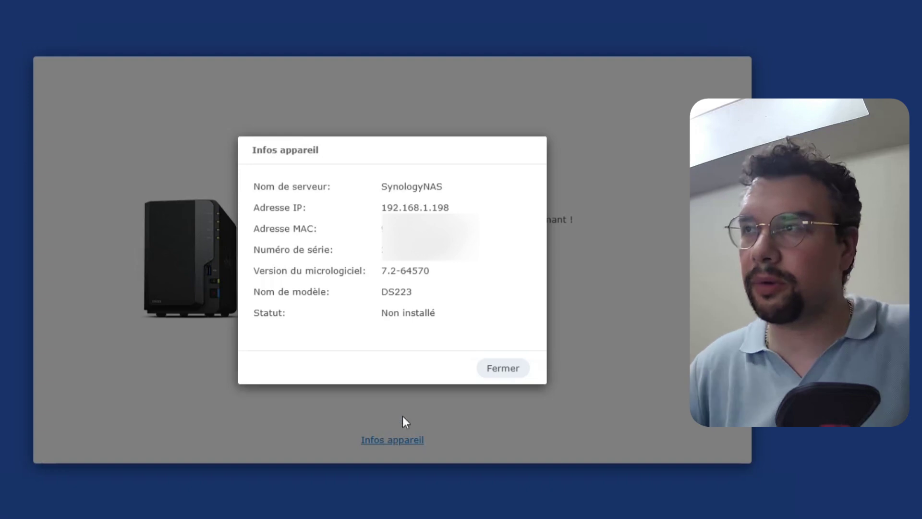
{"action": "left_click", "coordinate": [500, 369]}
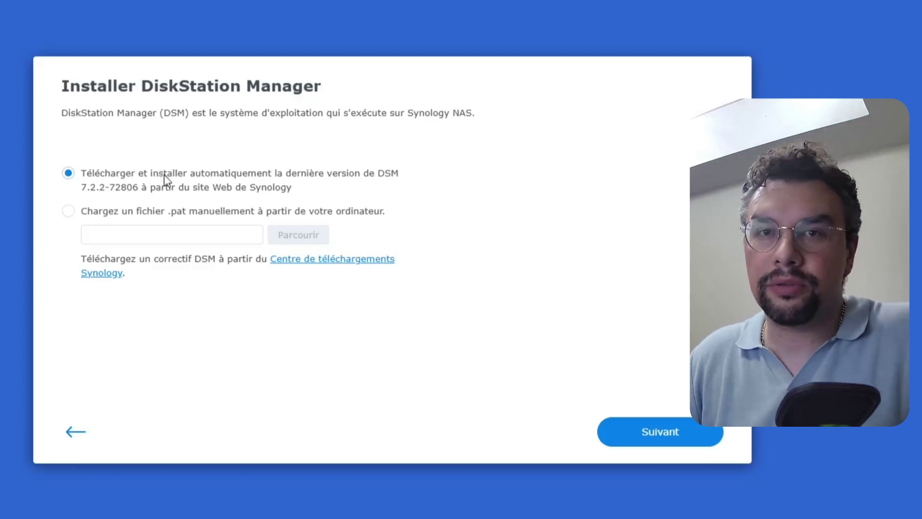
Install the latest DSM automatically and confirm erasing both disks by entering DS223.
{"action": "left_click", "coordinate": [626, 430]}
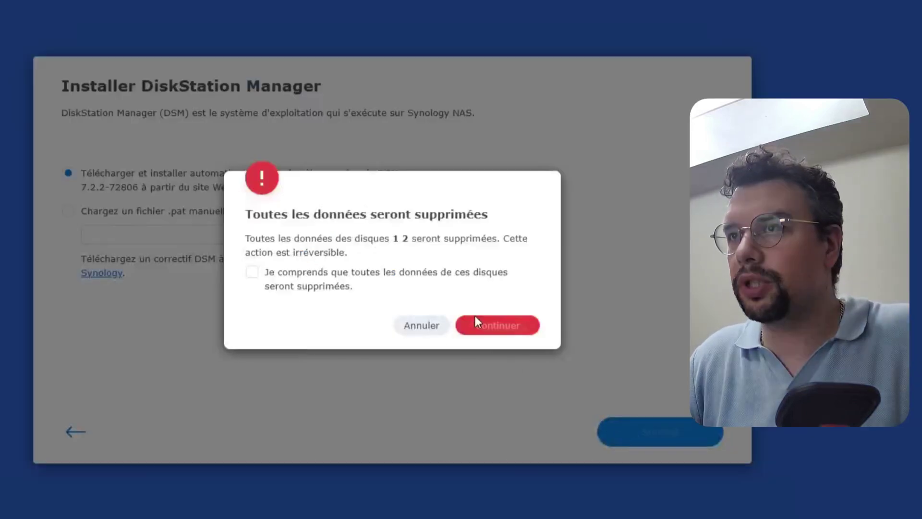
{"action": "left_click", "coordinate": [356, 273]}
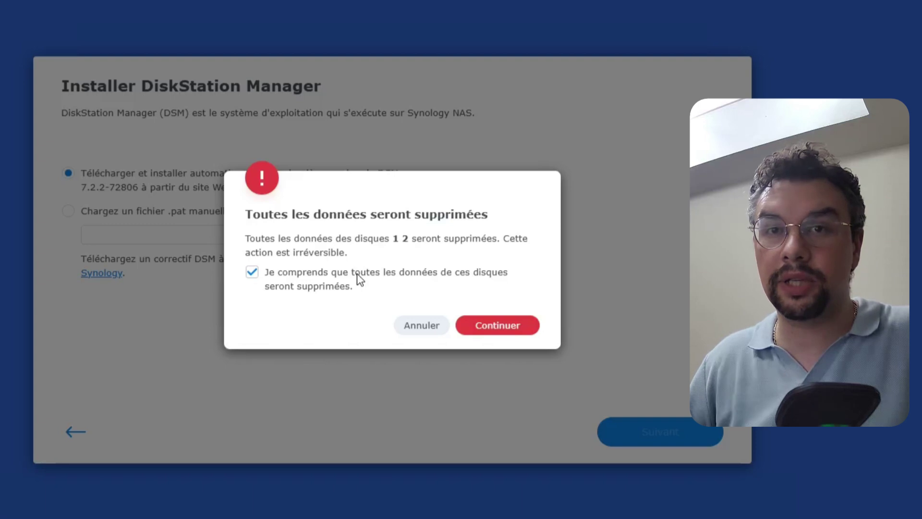
{"action": "left_click", "coordinate": [481, 328]}
{"action": "type", "text": "DS223"}
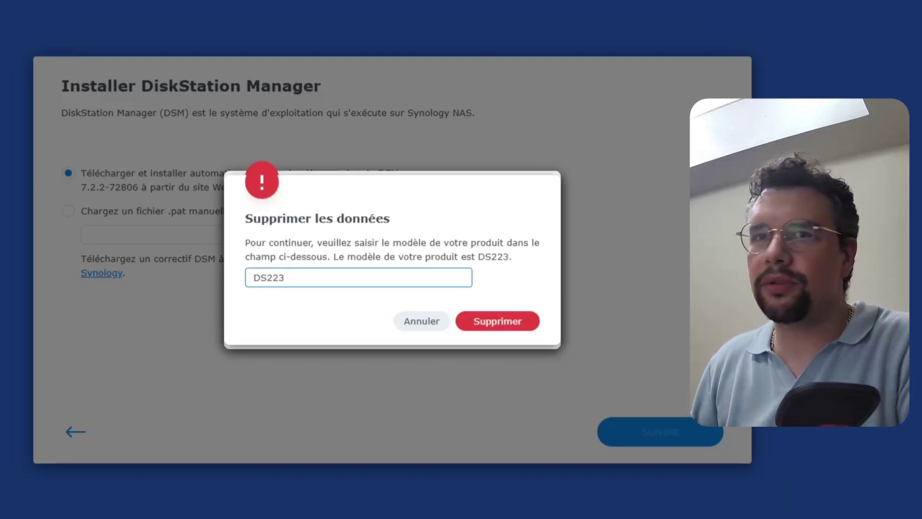
{"action": "left_click", "coordinate": [480, 327]}
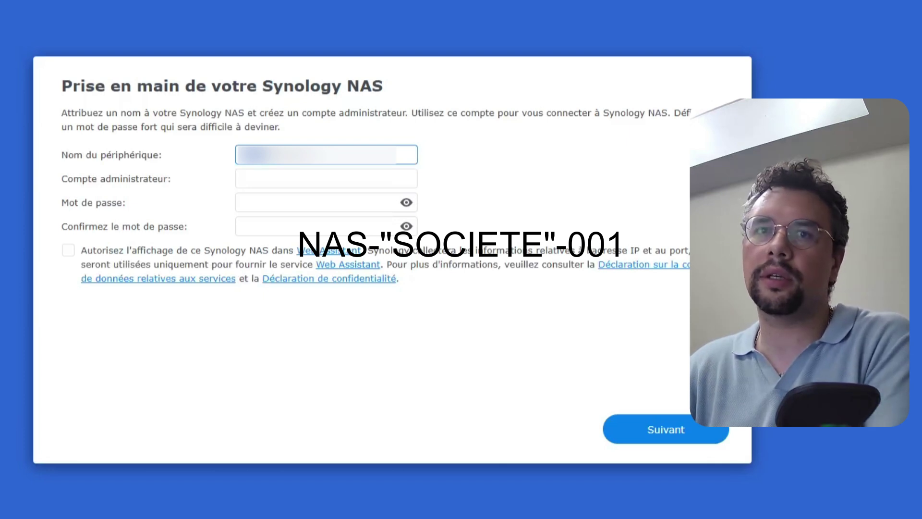
Enter the administrator account name and move on to the password field.
{"action": "left_click", "coordinate": [326, 178]}
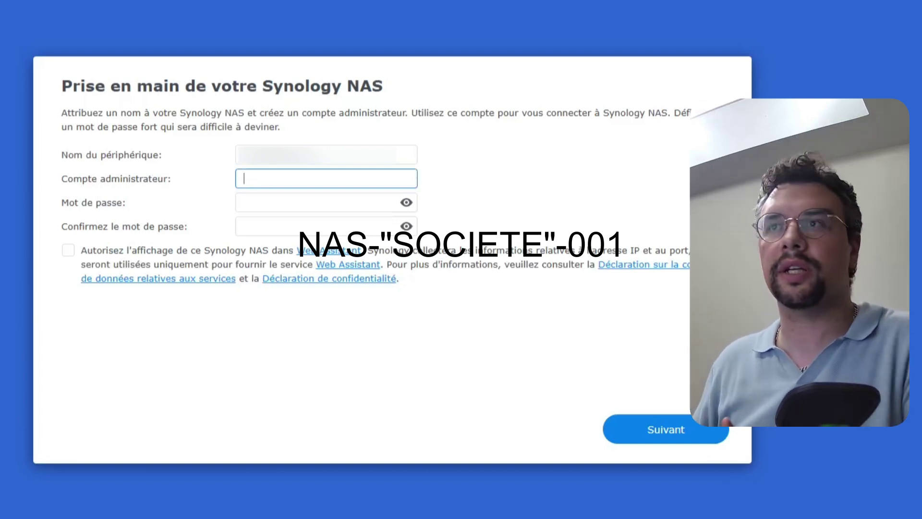
{"action": "type", "text": "s.poulain"}
{"action": "key", "text": "Tab"}
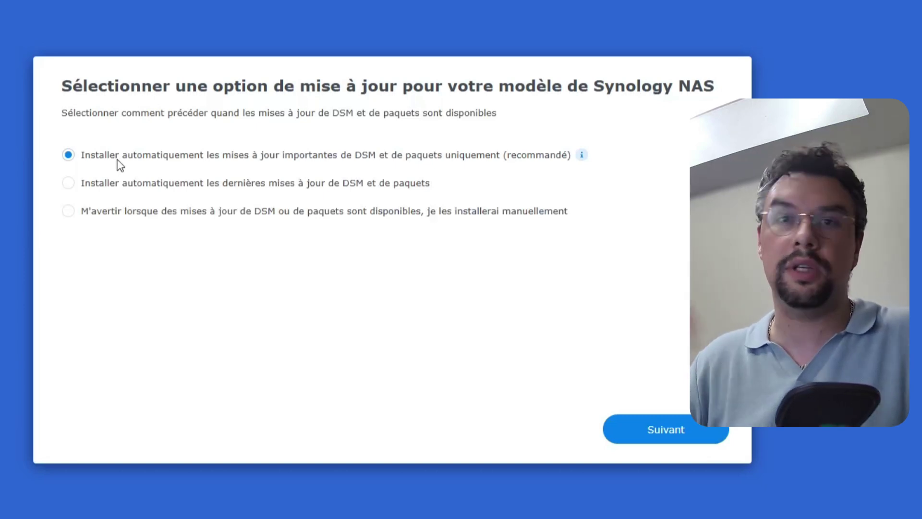
Keep the recommended important-updates-only option and continue through the remaining setup pages.
{"action": "left_click", "coordinate": [652, 434]}
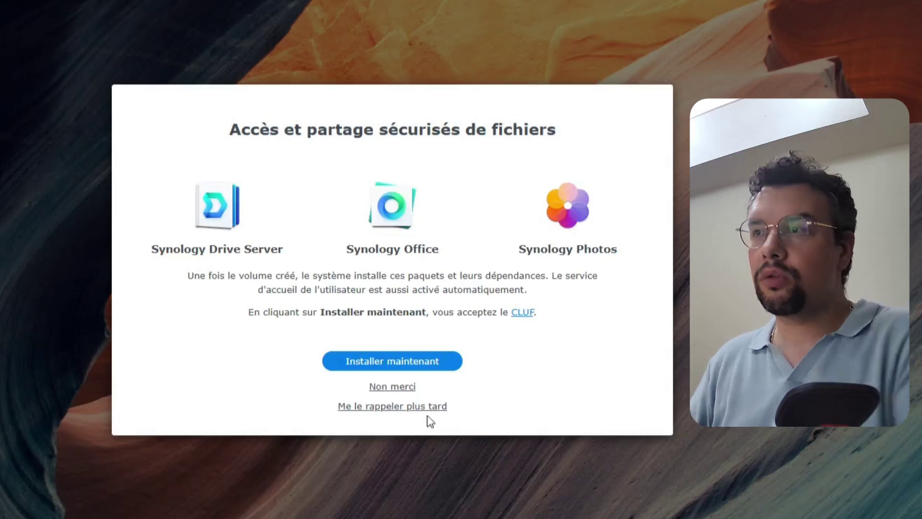
Decline the Drive Server, Office and Photos packages and skip two-factor authentication.
{"action": "left_click", "coordinate": [391, 390]}
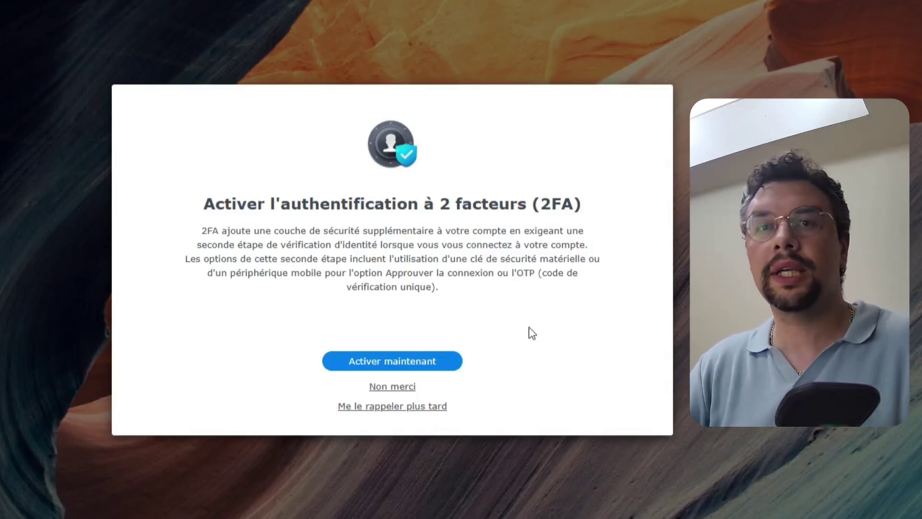
{"action": "left_click", "coordinate": [412, 389]}
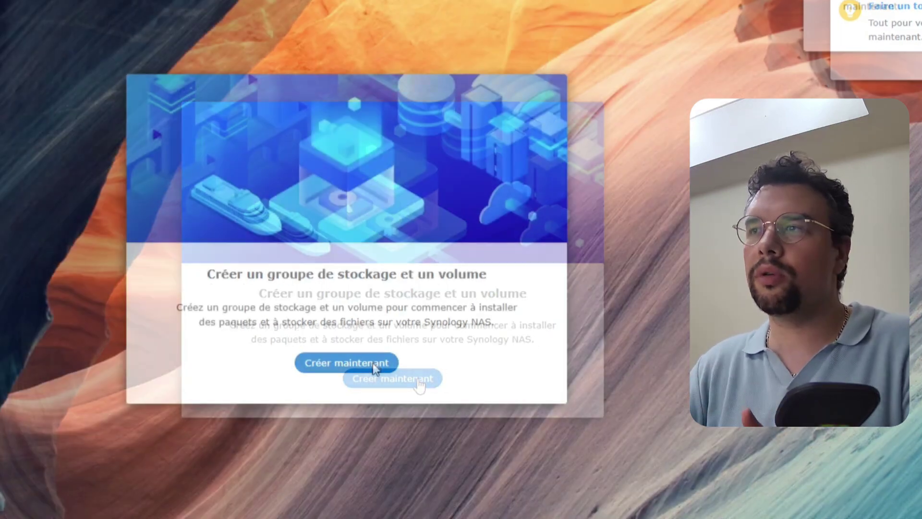
Launch the storage pool and volume wizard and keep SHR as the RAID type.
{"action": "left_click", "coordinate": [374, 367]}
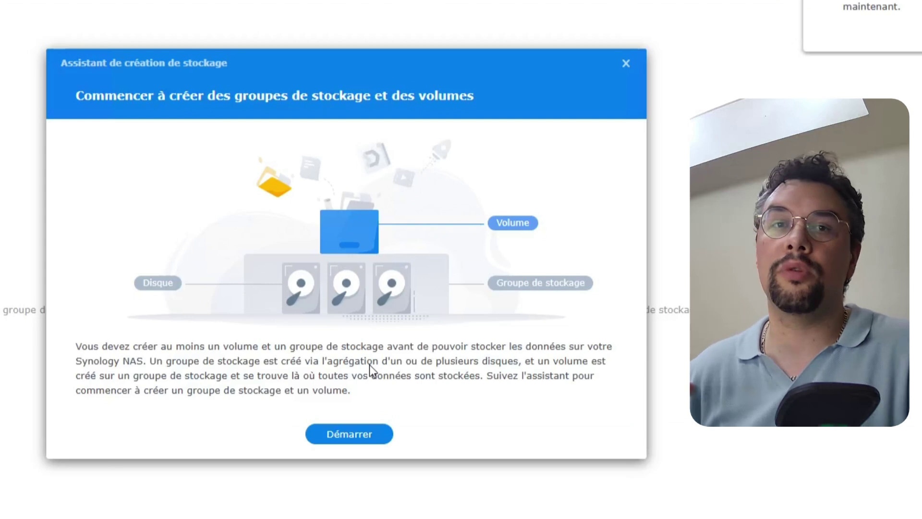
{"action": "left_click", "coordinate": [360, 435]}
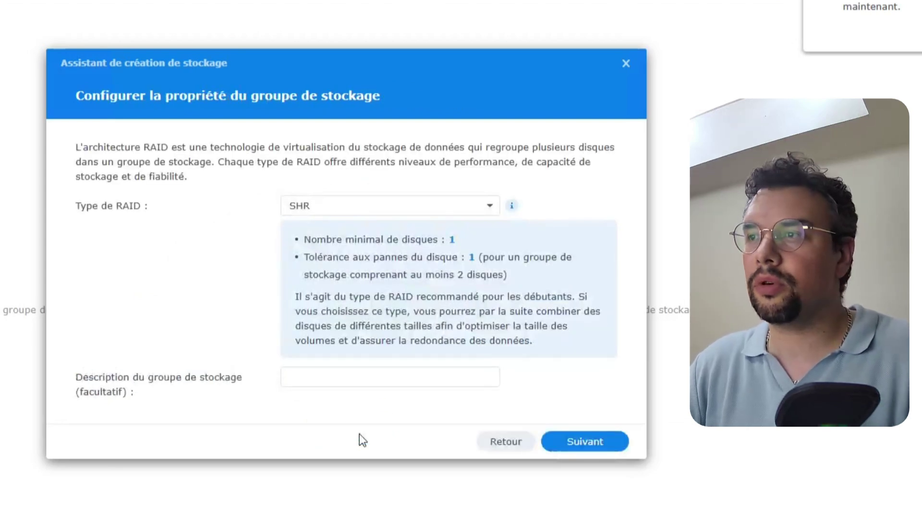
{"action": "left_click", "coordinate": [340, 209]}
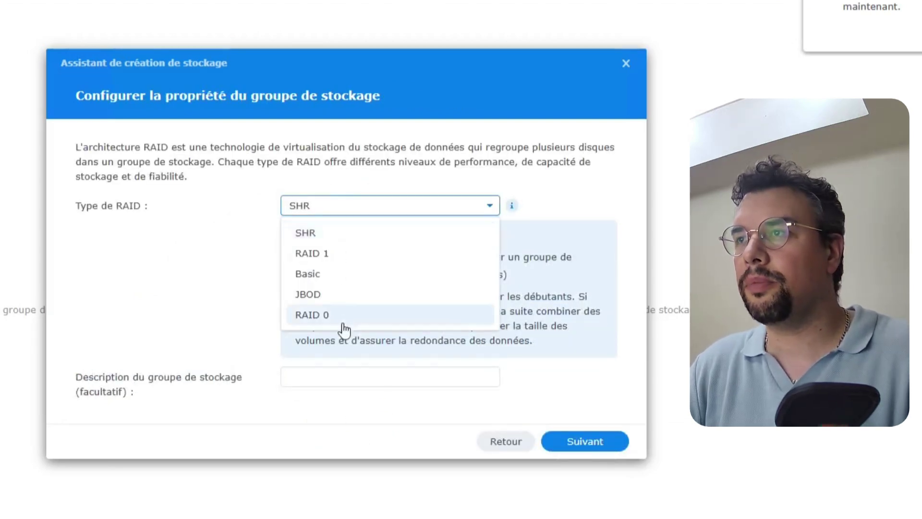
{"action": "left_click", "coordinate": [117, 308]}
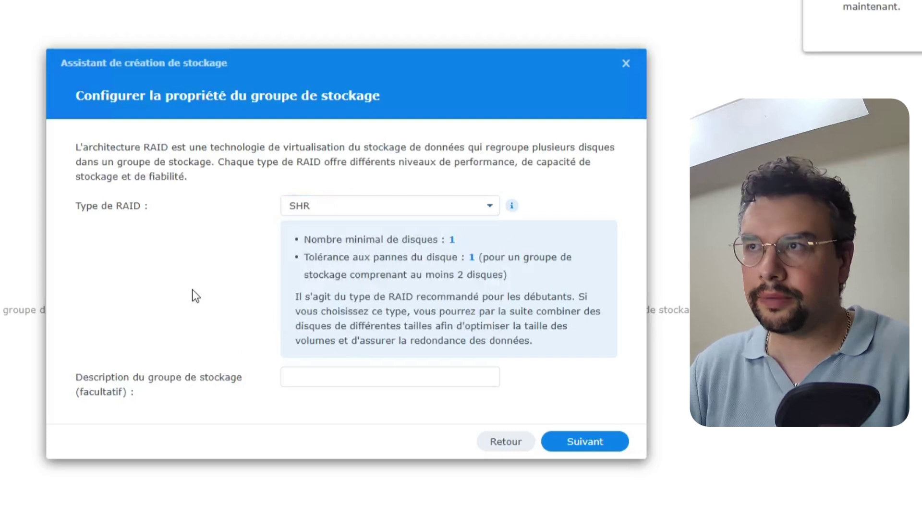
{"action": "left_click", "coordinate": [388, 206]}
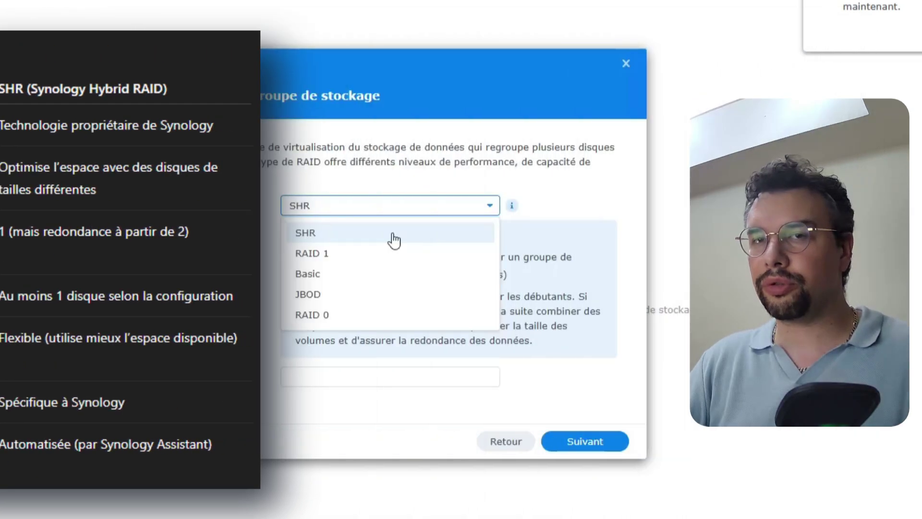
{"action": "left_click", "coordinate": [399, 239]}
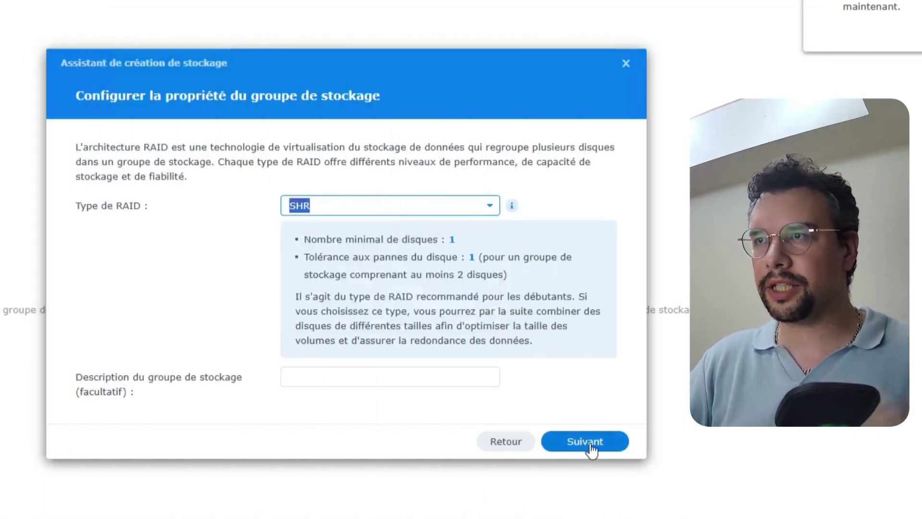
Use Disk 1 and Disk 2 with disk check, a maximum 3715 GB Btrfs volume, and apply.
{"action": "left_click", "coordinate": [606, 438]}
{"action": "left_click", "coordinate": [93, 179]}
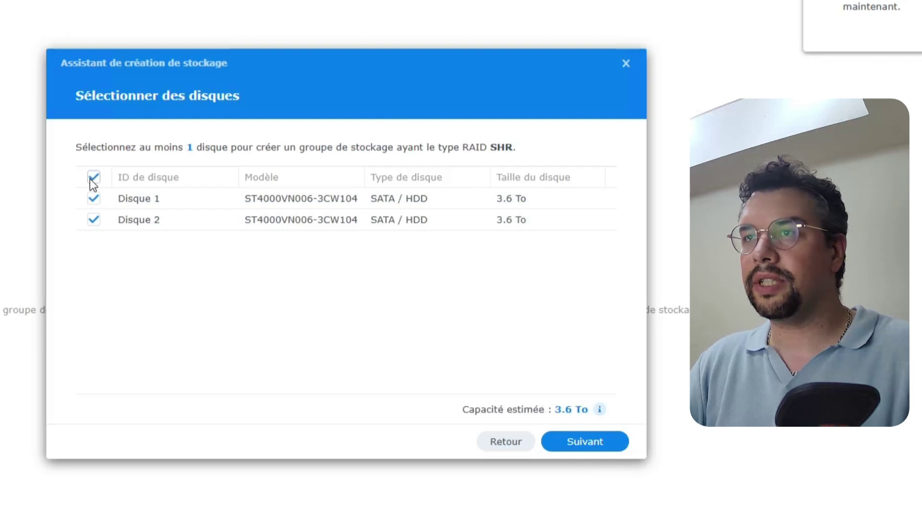
{"action": "left_click", "coordinate": [587, 440]}
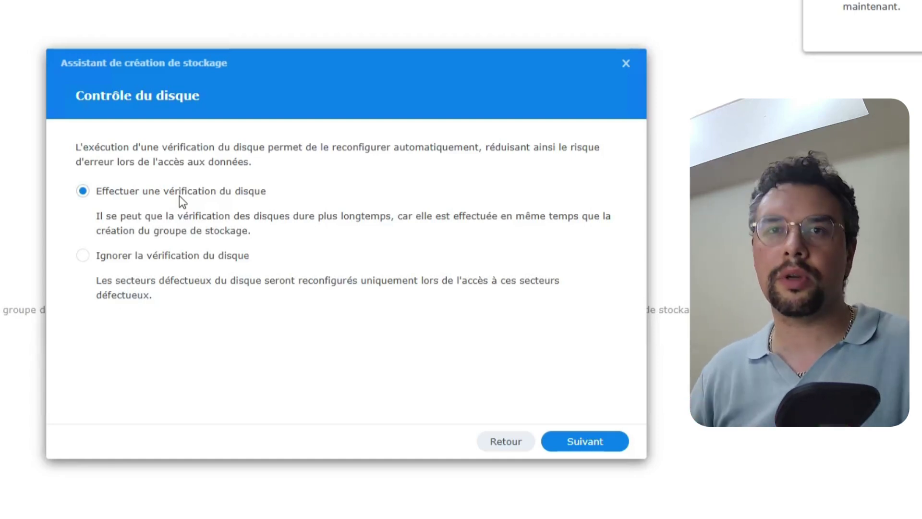
{"action": "left_click", "coordinate": [587, 442]}
{"action": "left_click", "coordinate": [525, 233]}
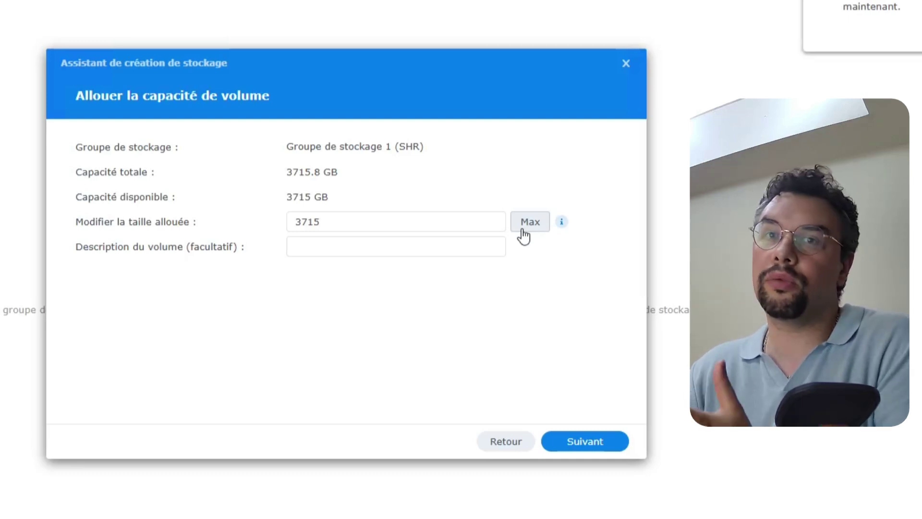
{"action": "left_click", "coordinate": [594, 440]}
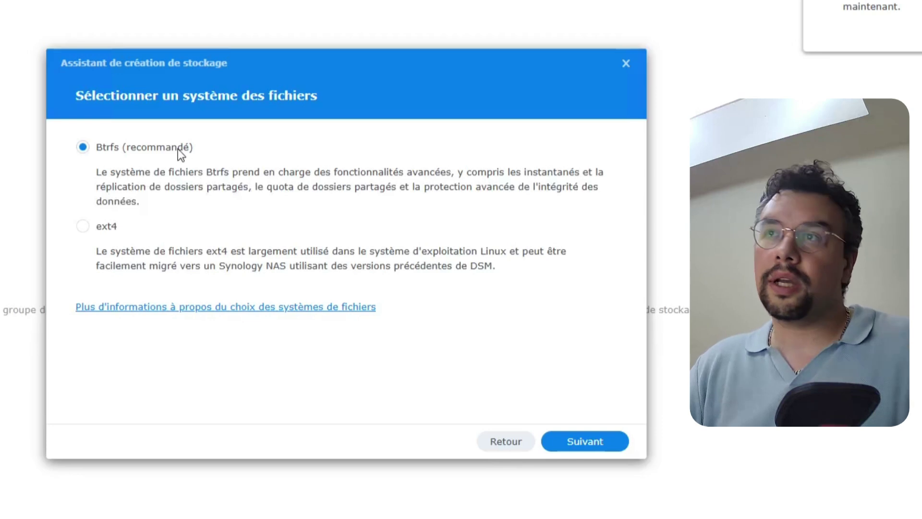
{"action": "left_click", "coordinate": [583, 452]}
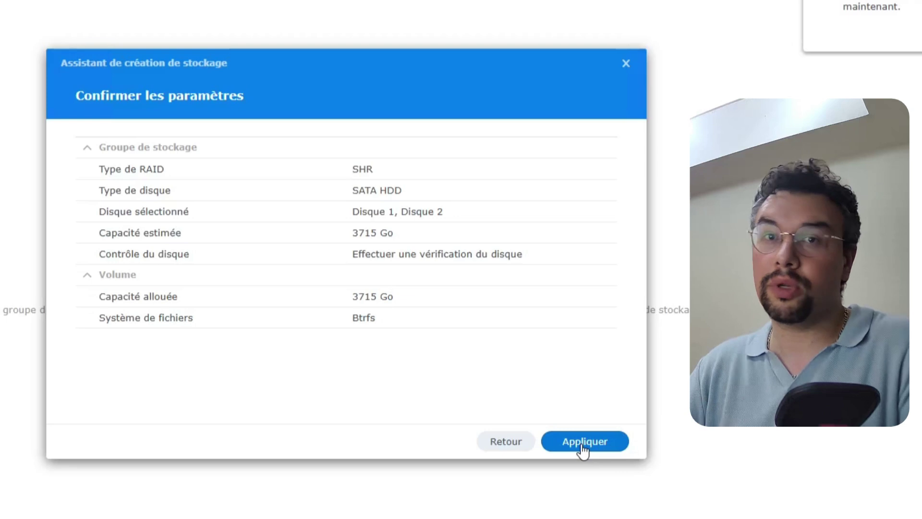
{"action": "left_click", "coordinate": [584, 449]}
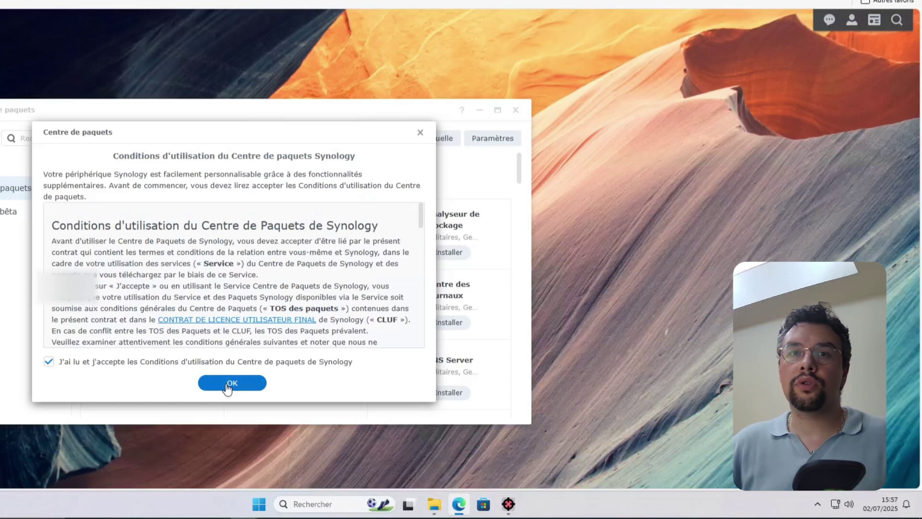
Accept the Package Center terms, maximize the window, and update all packages with updates.
{"action": "left_click", "coordinate": [231, 383]}
{"action": "left_click", "coordinate": [497, 110]}
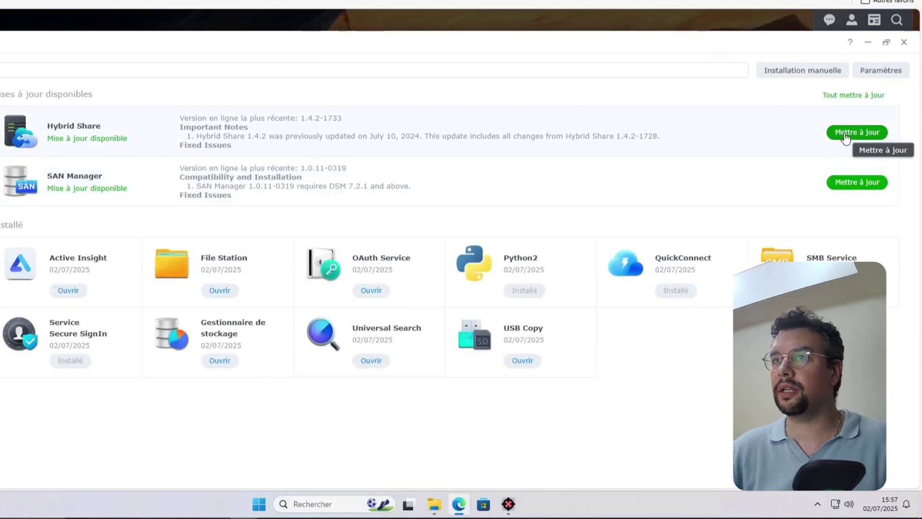
{"action": "left_click", "coordinate": [860, 98]}
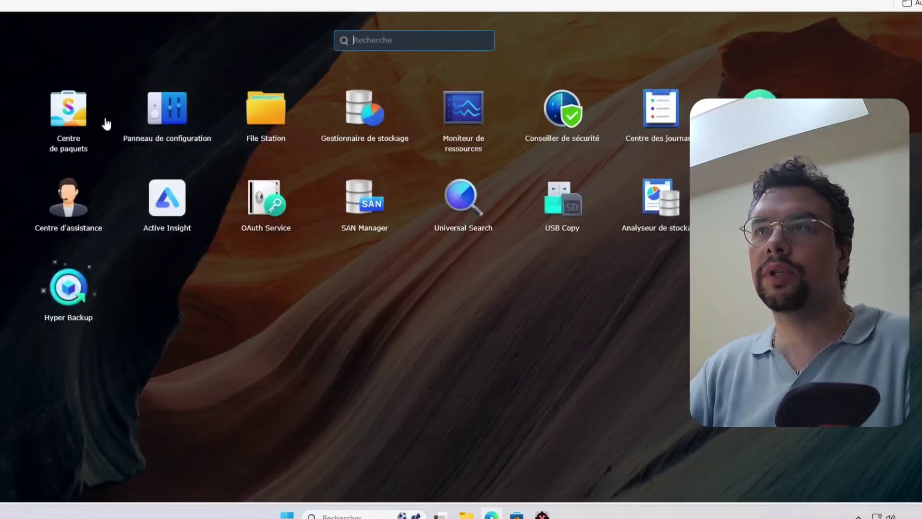
Open Control Panel's Shared Folder page and bring up the folder creation options.
{"action": "left_click", "coordinate": [183, 124]}
{"action": "left_click_drag", "start_coordinate": [181, 119], "coordinate": [449, 122]}
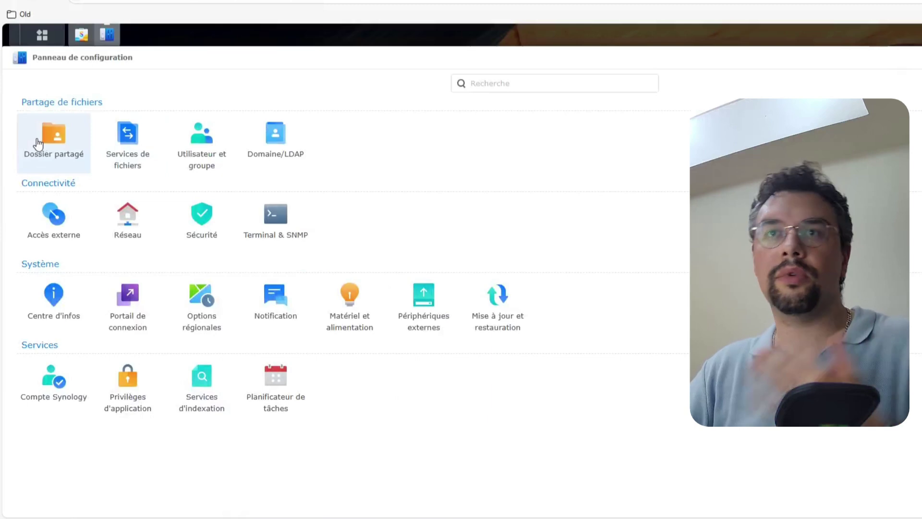
{"action": "left_click", "coordinate": [38, 143]}
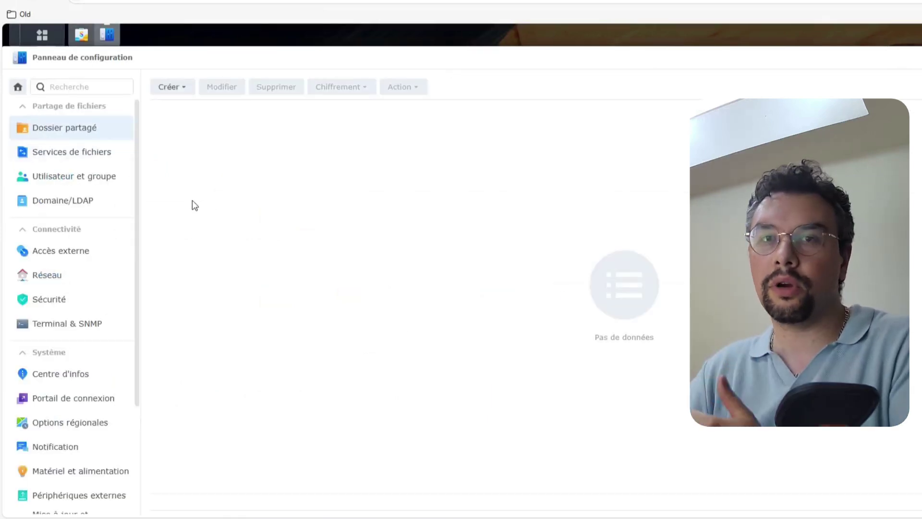
{"action": "left_click", "coordinate": [172, 88]}
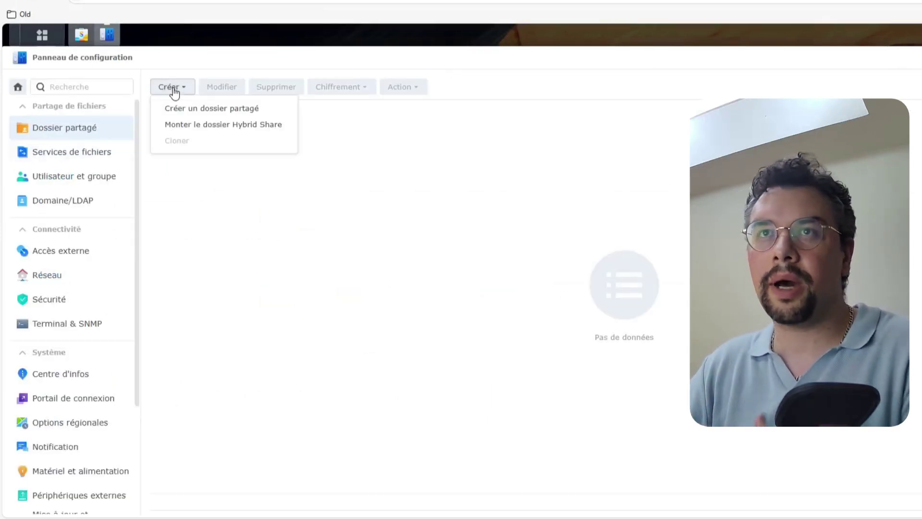
Create shared folder Pcloud on Volume 1 with recycle bin enabled, skipping encryption.
{"action": "left_click", "coordinate": [192, 111]}
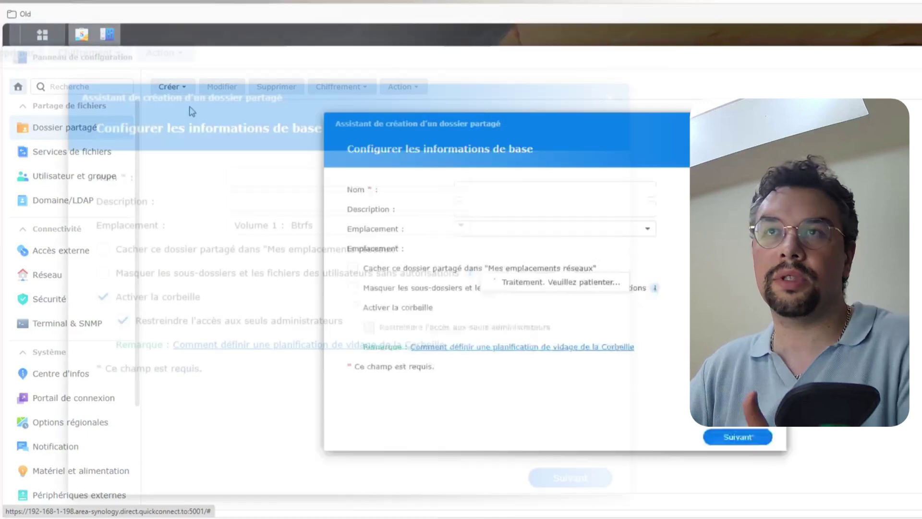
{"action": "type", "text": "Pcloud"}
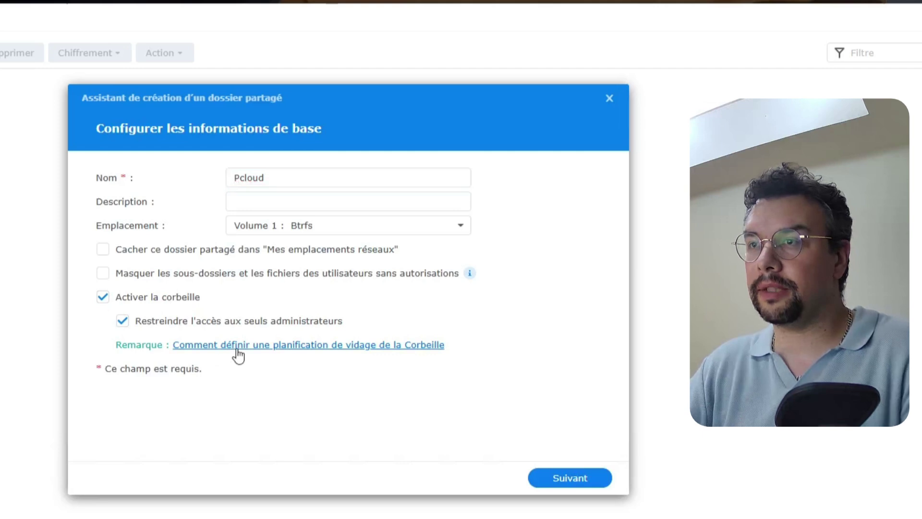
{"action": "left_click", "coordinate": [567, 476]}
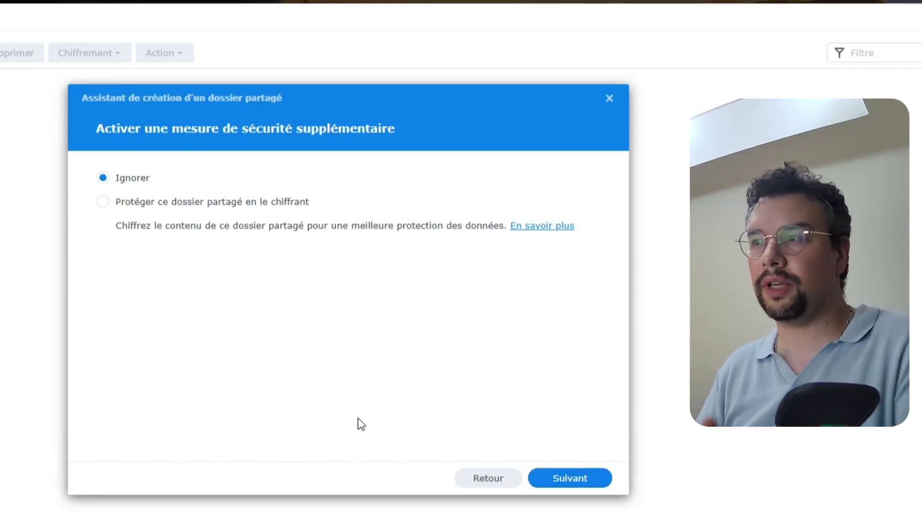
{"action": "key", "text": "Return"}
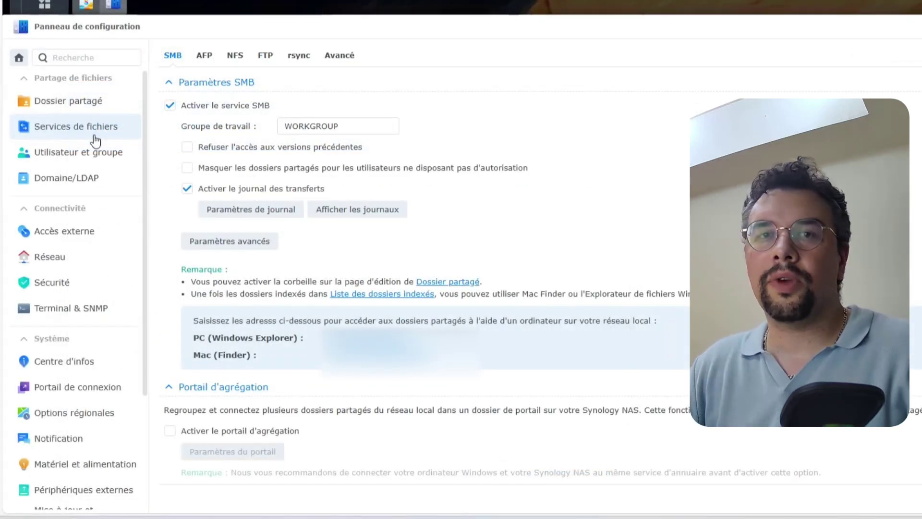
Back in Shared Folder, glance at the Create and encryption menus, then open Pcloud's Action menu.
{"action": "left_click", "coordinate": [76, 111]}
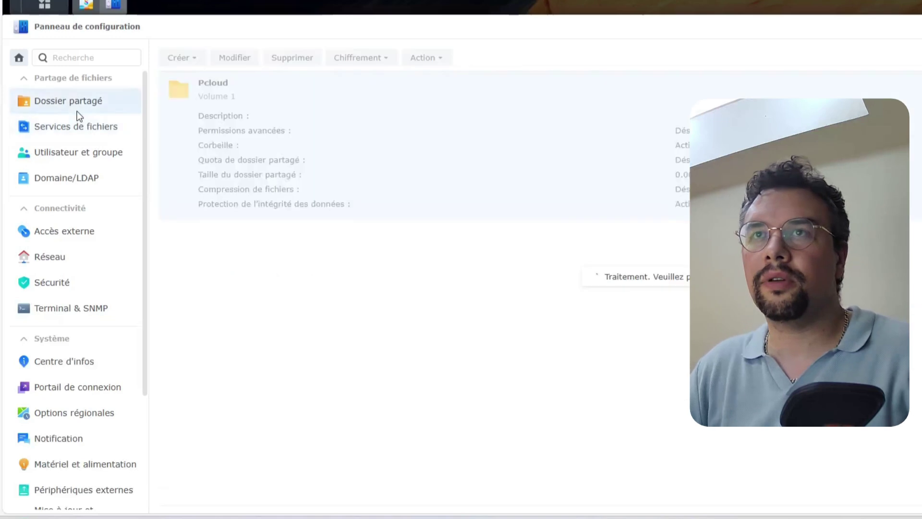
{"action": "left_click", "coordinate": [181, 57]}
{"action": "left_click", "coordinate": [352, 251]}
{"action": "left_click", "coordinate": [358, 58]}
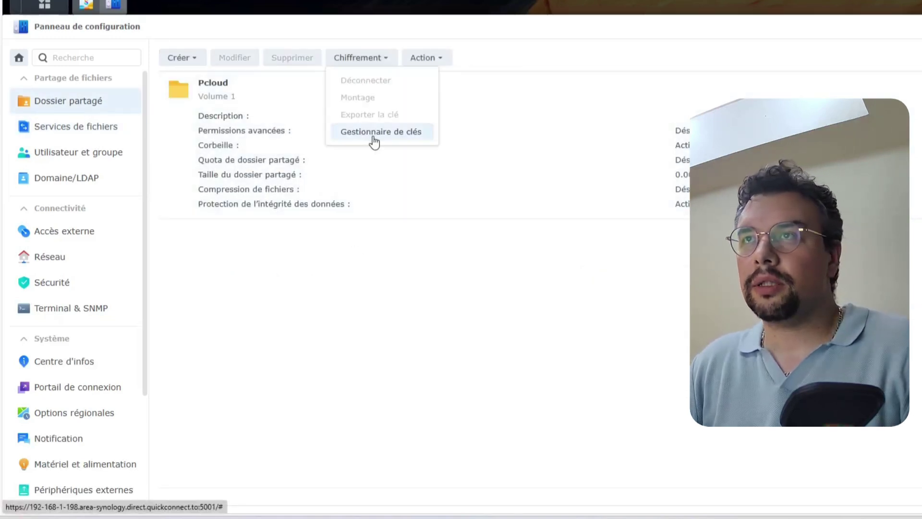
{"action": "left_click", "coordinate": [372, 201]}
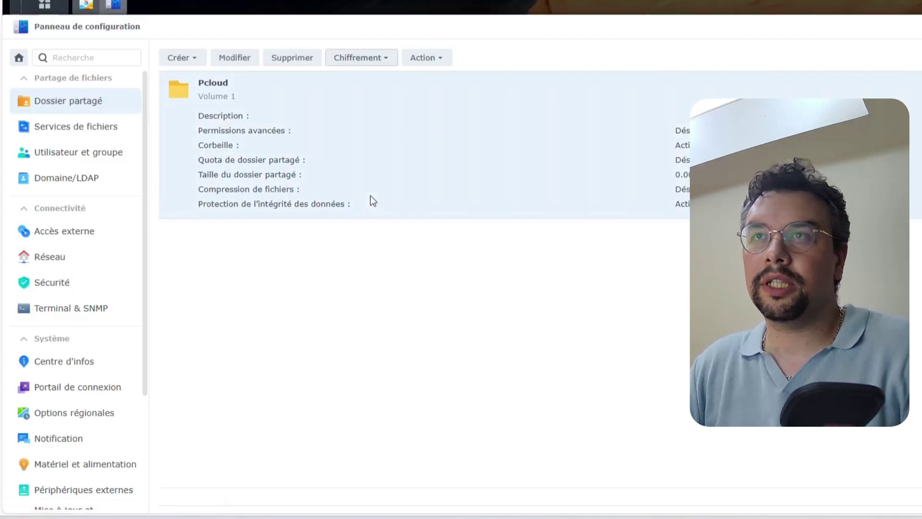
{"action": "left_click", "coordinate": [427, 58]}
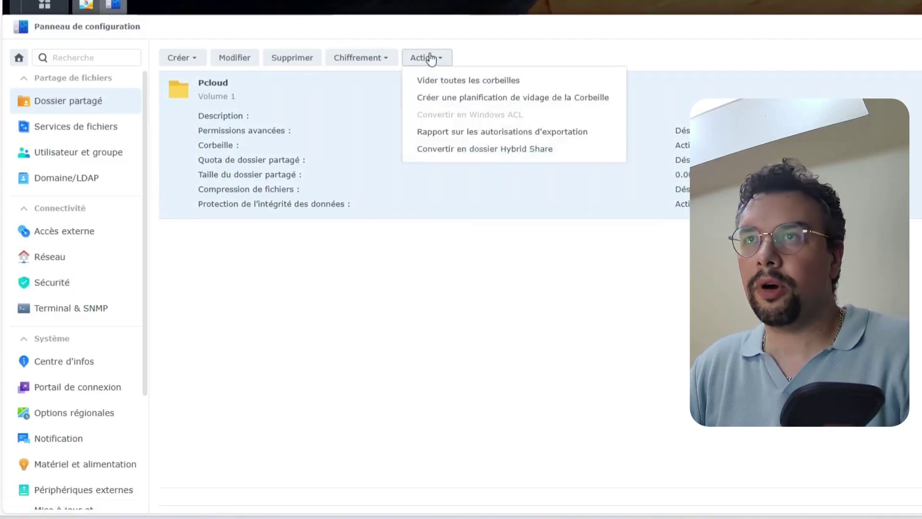
Create a Pcloud recycle-bin emptying task named Vidage Corbeille, weekly on Sunday at 00:00.
{"action": "left_click", "coordinate": [459, 98]}
{"action": "left_click", "coordinate": [518, 126]}
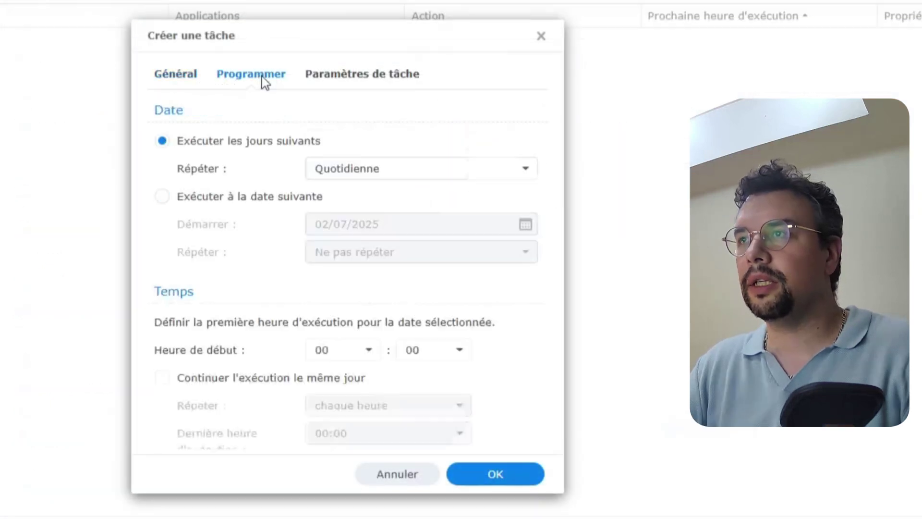
{"action": "left_click", "coordinate": [345, 80]}
{"action": "left_click", "coordinate": [184, 89]}
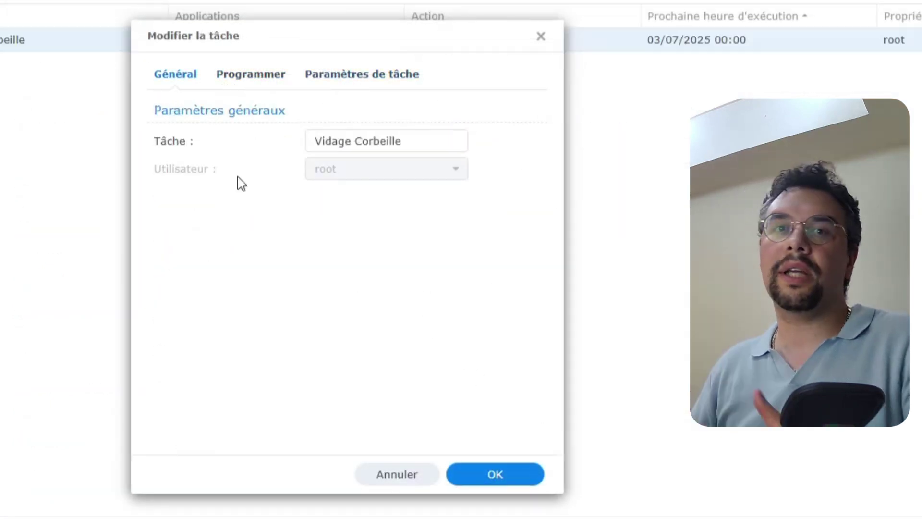
{"action": "left_click_drag", "start_coordinate": [399, 147], "coordinate": [298, 154]}
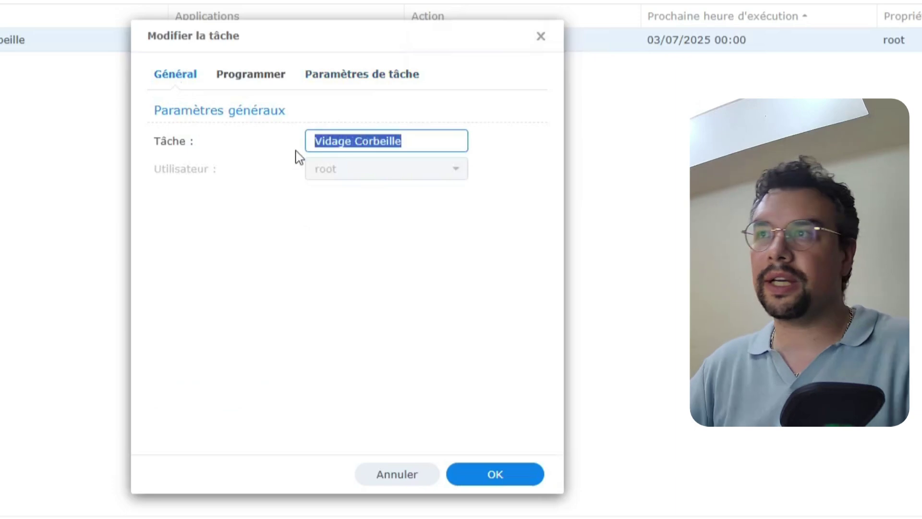
{"action": "left_click", "coordinate": [242, 73]}
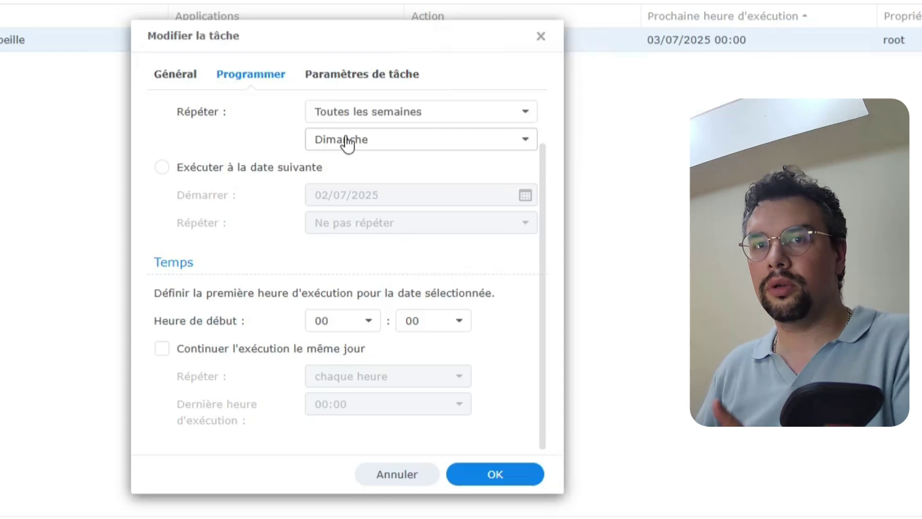
{"action": "left_click", "coordinate": [362, 74]}
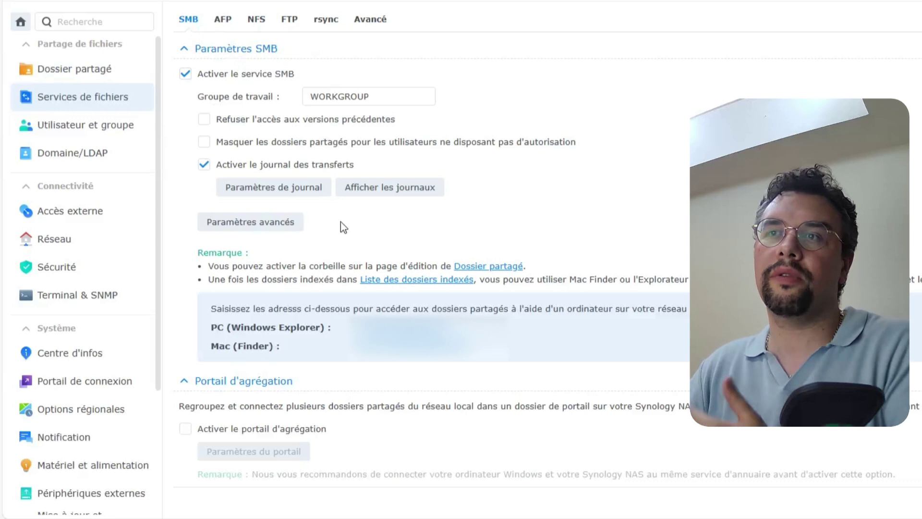
Review the AFP, NFS, FTP, rsync and Advanced tabs, return to SMB, then open Users and Groups.
{"action": "left_click", "coordinate": [232, 28]}
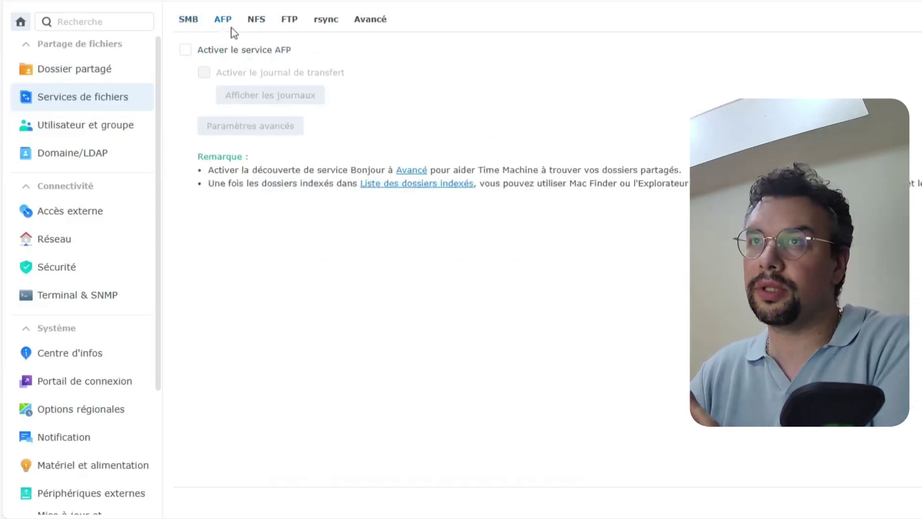
{"action": "left_click", "coordinate": [249, 29]}
{"action": "left_click", "coordinate": [284, 31]}
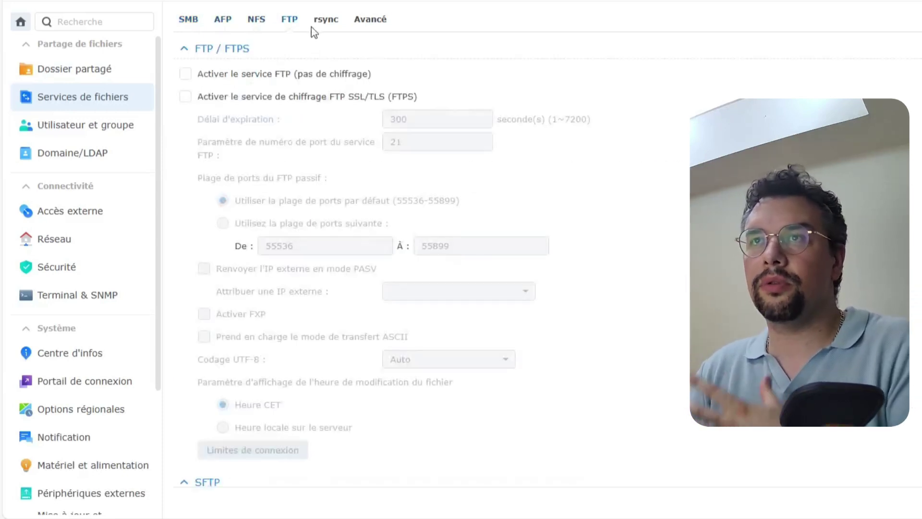
{"action": "left_click", "coordinate": [321, 31]}
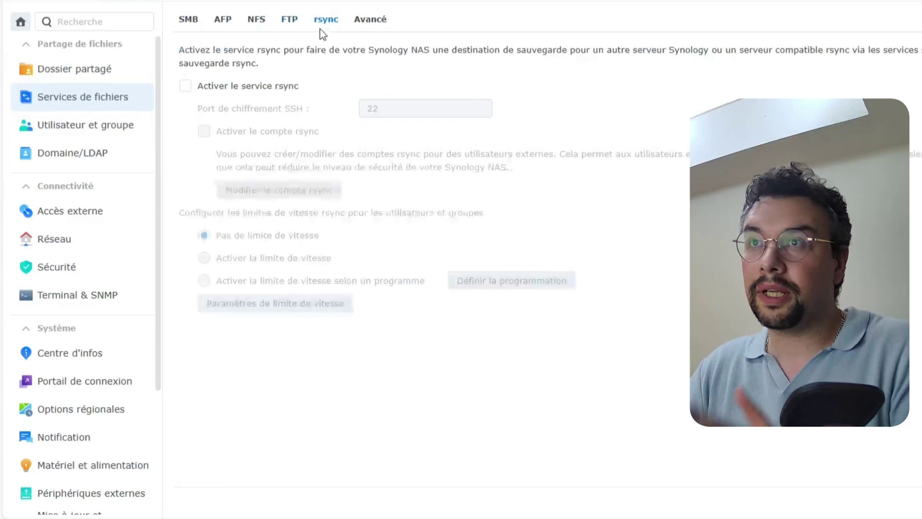
{"action": "left_click", "coordinate": [370, 19]}
{"action": "scroll", "coordinate": [412, 153], "scroll_direction": "down", "scroll_amount": 3}
{"action": "scroll", "coordinate": [414, 158], "scroll_direction": "up", "scroll_amount": 2}
{"action": "scroll", "coordinate": [411, 159], "scroll_direction": "up", "scroll_amount": 2}
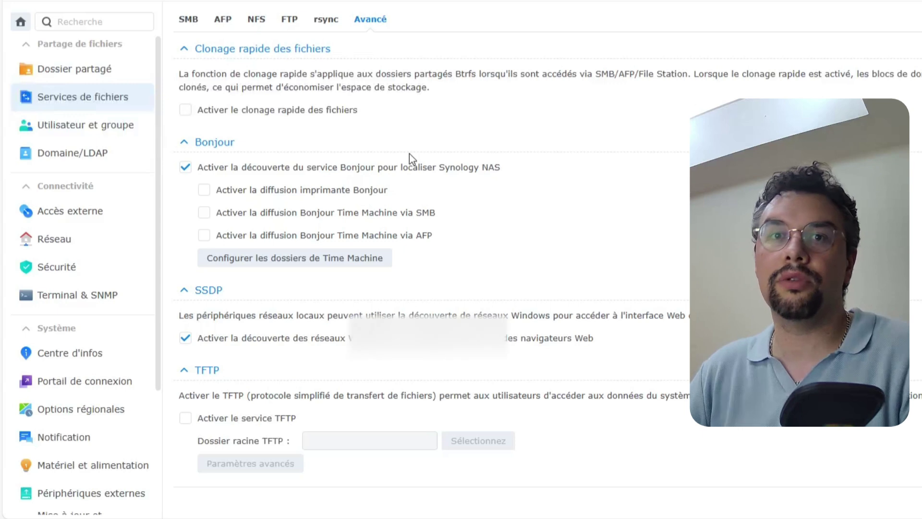
{"action": "left_click", "coordinate": [189, 19]}
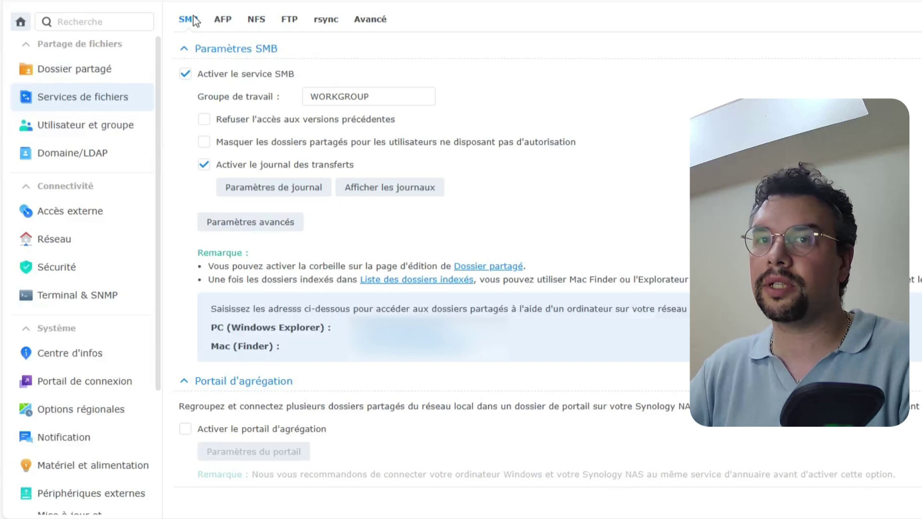
{"action": "left_click", "coordinate": [114, 141]}
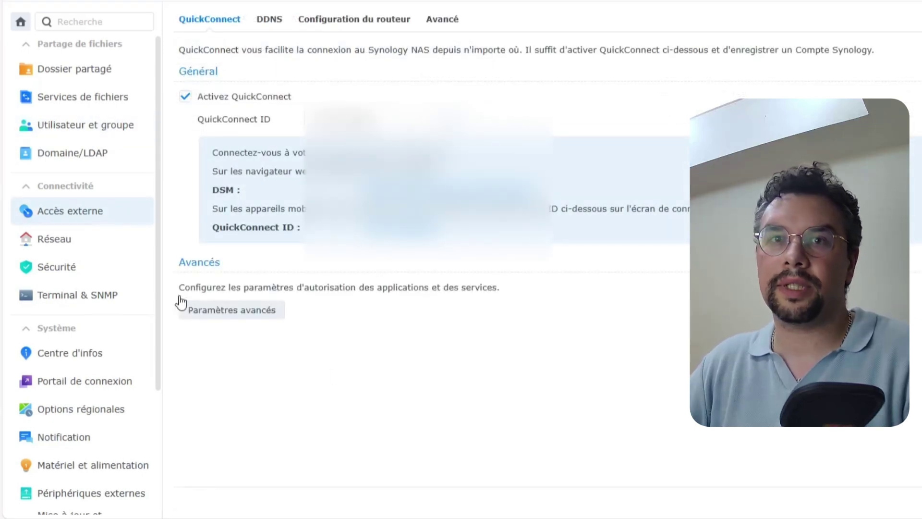
Switch to the DDNS tab of the External Access settings.
{"action": "left_click", "coordinate": [263, 20]}
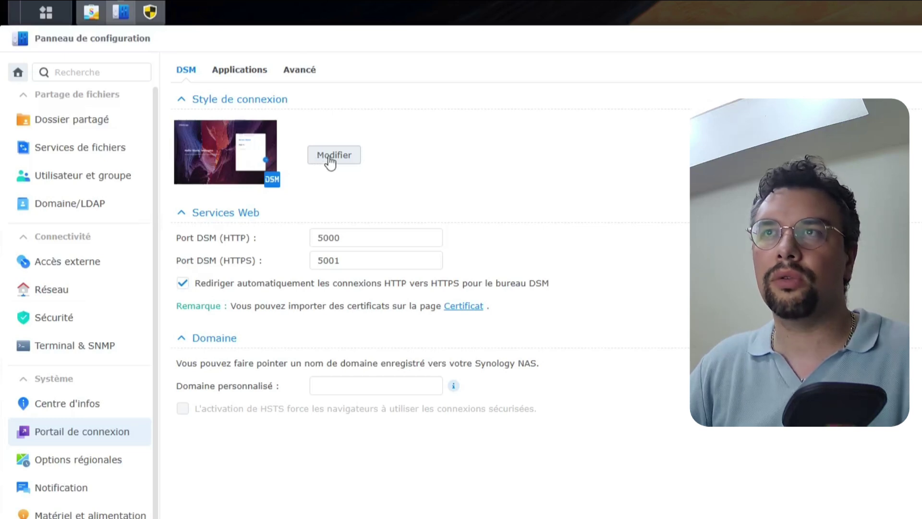
Edit the login page style, enable a logo and upload an image from the computer.
{"action": "left_click", "coordinate": [330, 157]}
{"action": "left_click", "coordinate": [455, 385]}
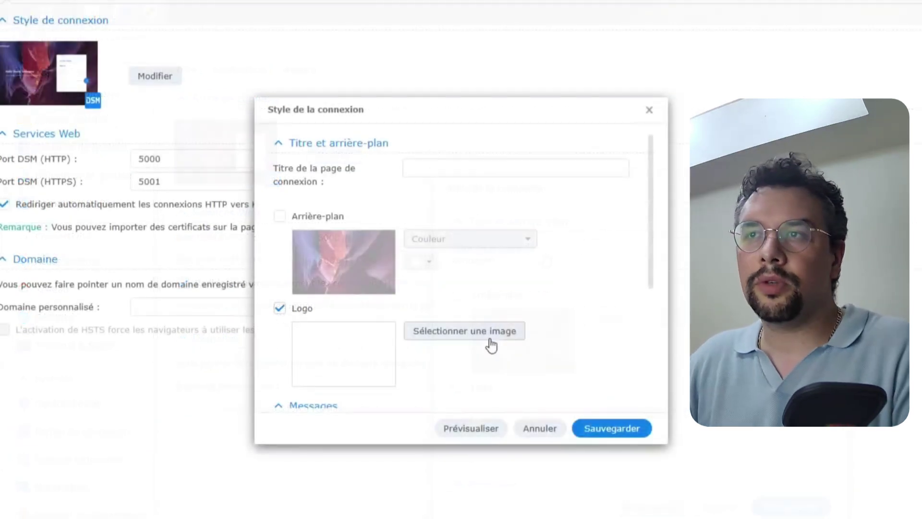
{"action": "left_click", "coordinate": [666, 416]}
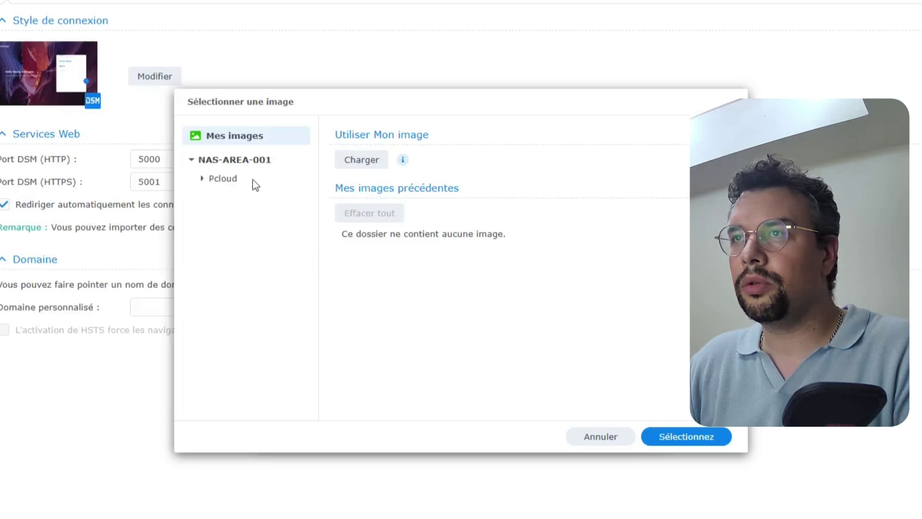
{"action": "left_click", "coordinate": [358, 160]}
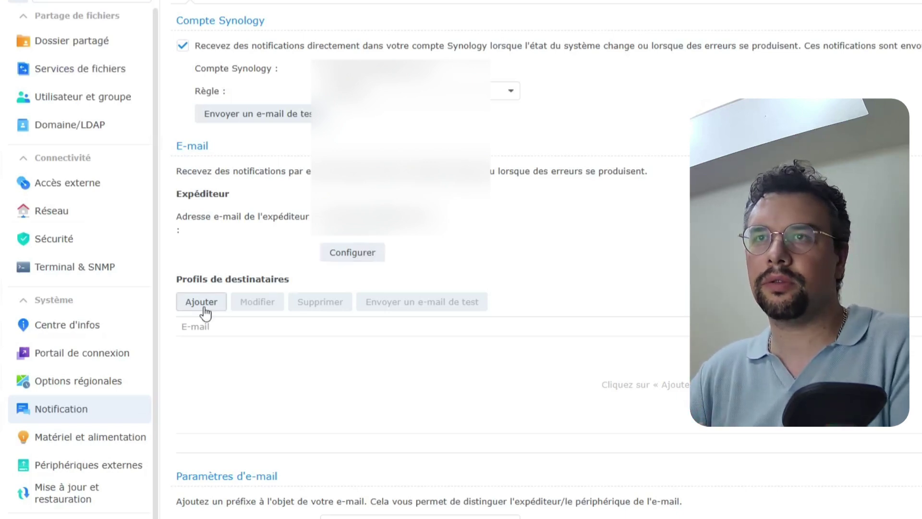
Start a notification recipient profile and browse the USB Copy, UPS and System events of a new rule.
{"action": "left_click", "coordinate": [205, 313]}
{"action": "left_click", "coordinate": [589, 239]}
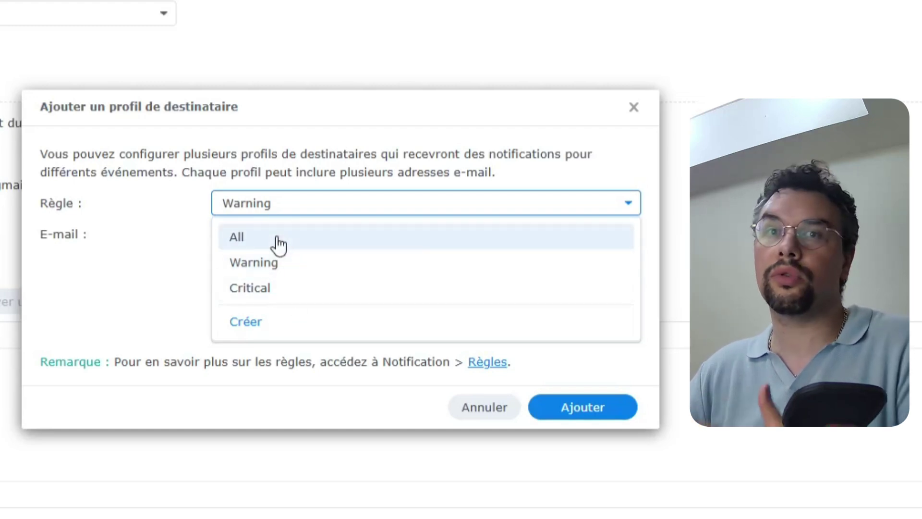
{"action": "left_click", "coordinate": [251, 322]}
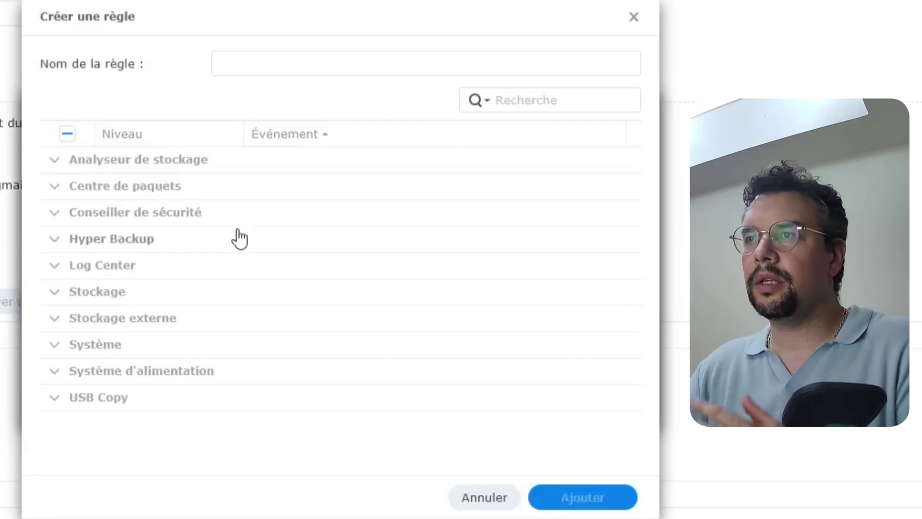
{"action": "left_click", "coordinate": [55, 400]}
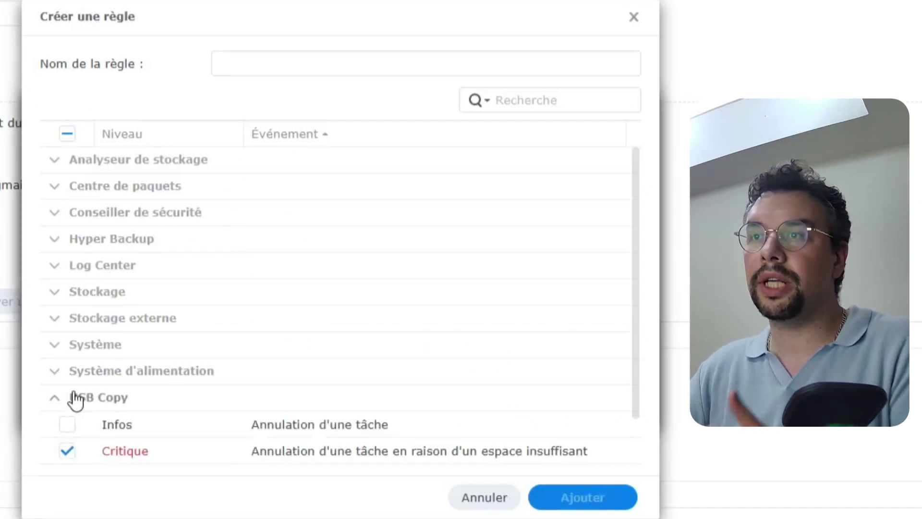
{"action": "scroll", "coordinate": [75, 399], "scroll_direction": "down", "scroll_amount": 2}
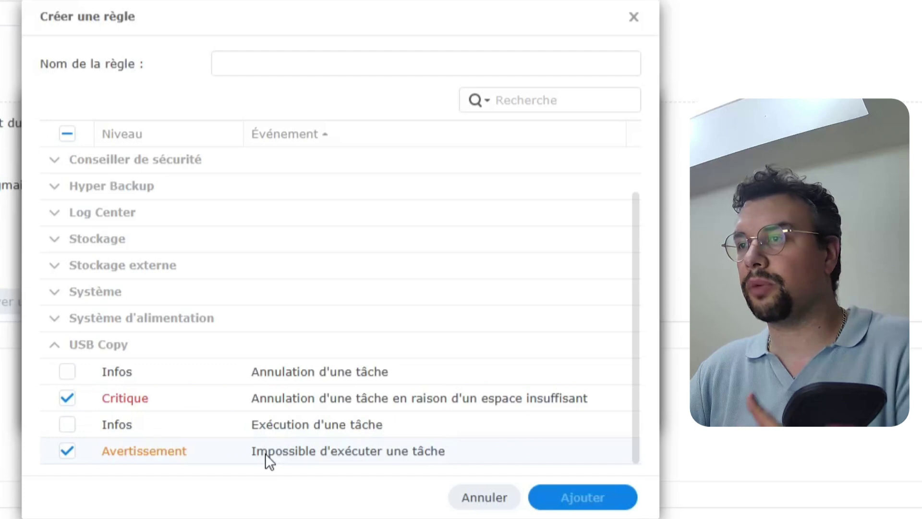
{"action": "left_click", "coordinate": [148, 319]}
{"action": "scroll", "coordinate": [200, 367], "scroll_direction": "down", "scroll_amount": 3}
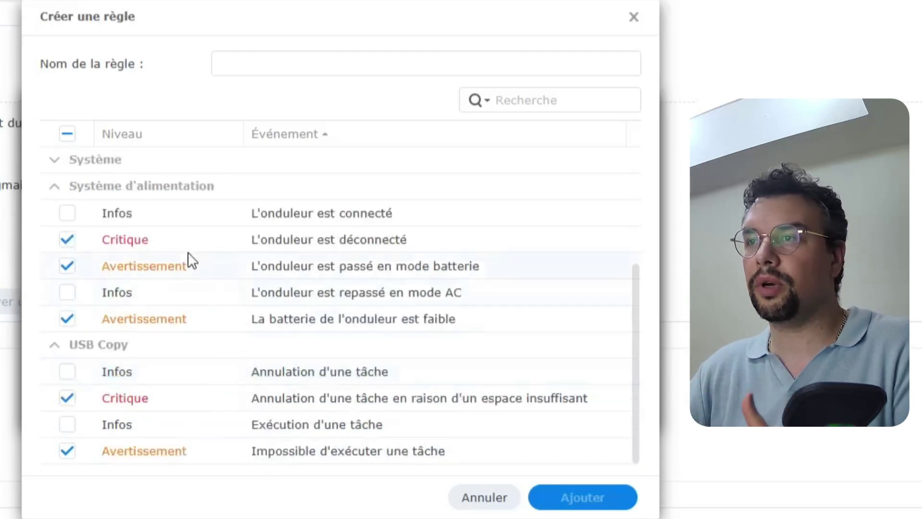
{"action": "scroll", "coordinate": [111, 242], "scroll_direction": "up", "scroll_amount": 2}
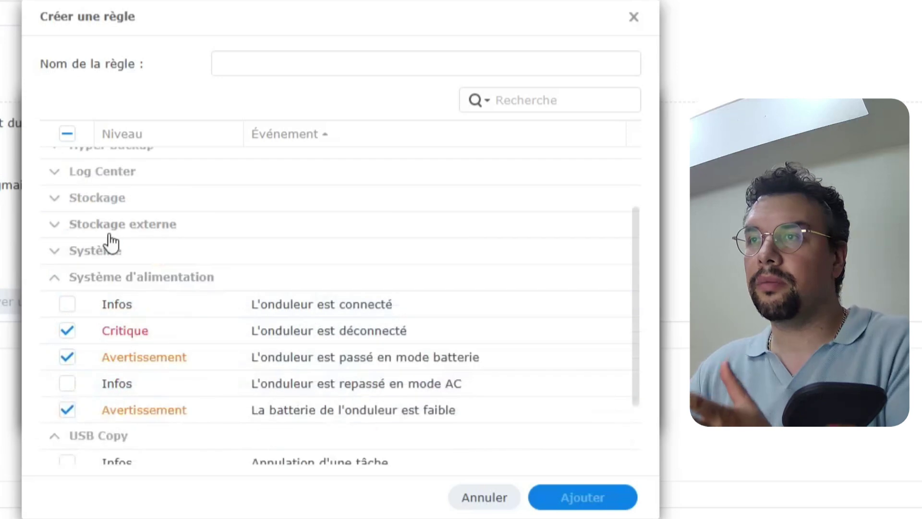
{"action": "left_click", "coordinate": [109, 252]}
{"action": "scroll", "coordinate": [250, 380], "scroll_direction": "down", "scroll_amount": 2}
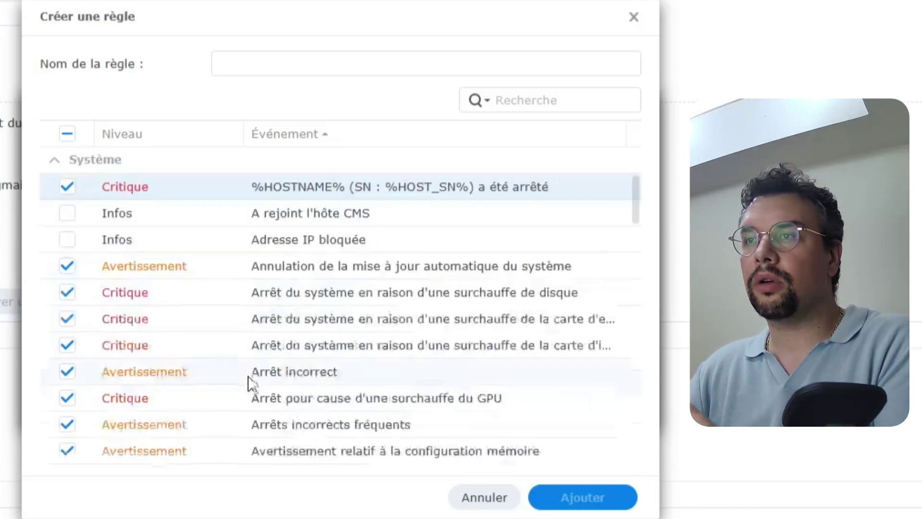
{"action": "scroll", "coordinate": [113, 244], "scroll_direction": "up", "scroll_amount": 2}
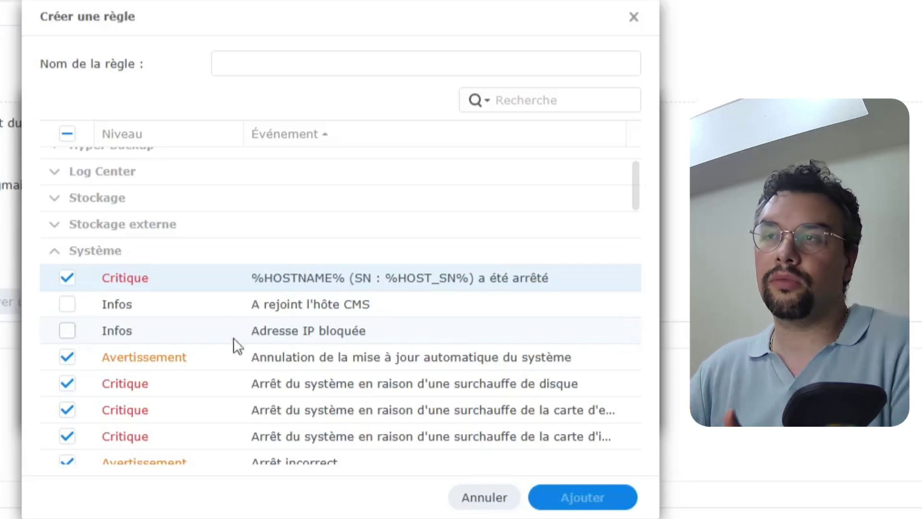
Browse the Storage, Log Center, Hyper Backup, Security Advisor, Package Center and Storage Analyzer events.
{"action": "left_click", "coordinate": [115, 225]}
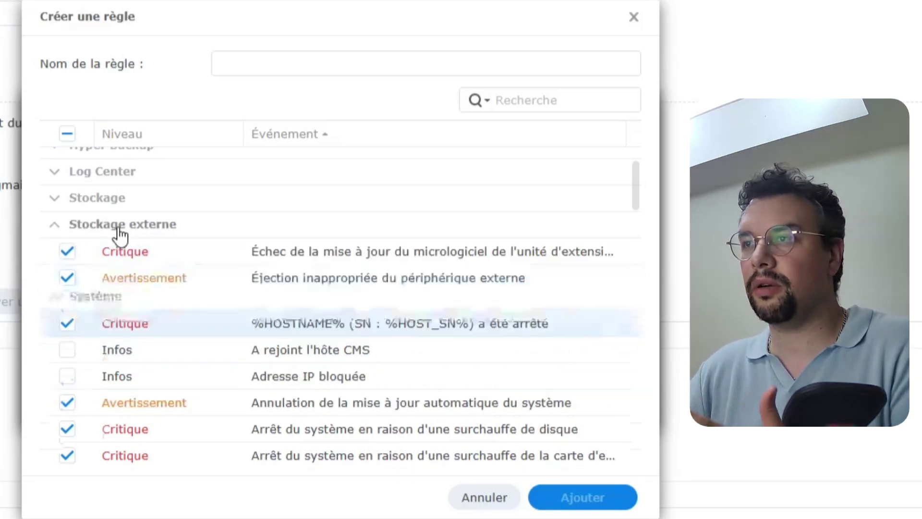
{"action": "left_click", "coordinate": [116, 225]}
{"action": "left_click", "coordinate": [112, 204]}
{"action": "left_click", "coordinate": [120, 194]}
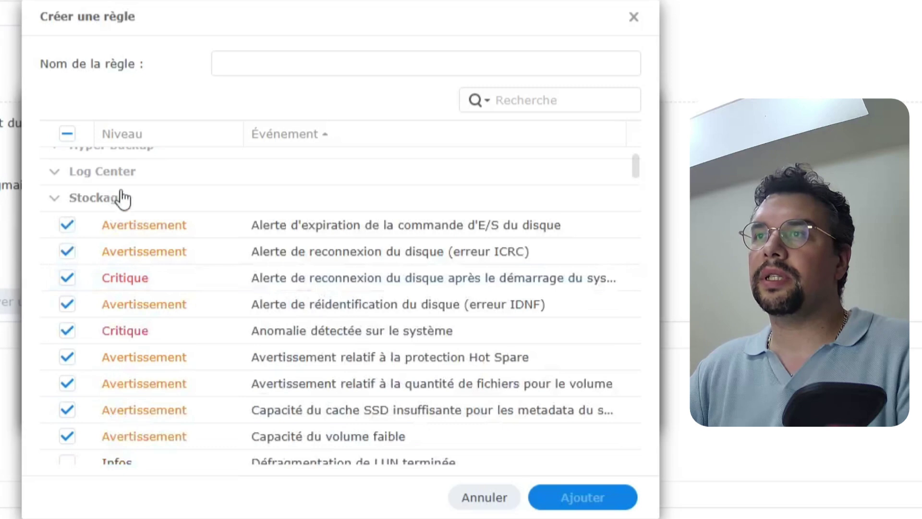
{"action": "left_click", "coordinate": [126, 175]}
{"action": "scroll", "coordinate": [144, 204], "scroll_direction": "up", "scroll_amount": 2}
{"action": "left_click", "coordinate": [120, 242]}
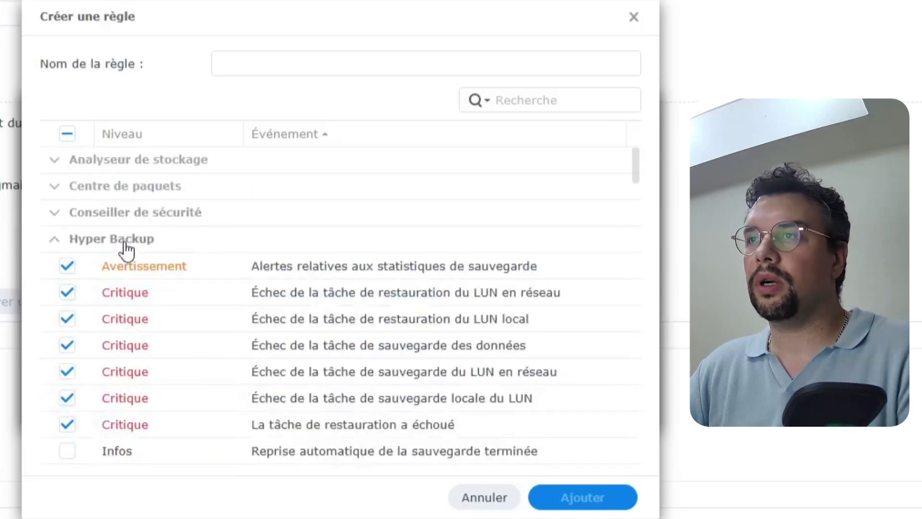
{"action": "left_click", "coordinate": [132, 213]}
{"action": "left_click", "coordinate": [136, 187]}
{"action": "left_click", "coordinate": [147, 160]}
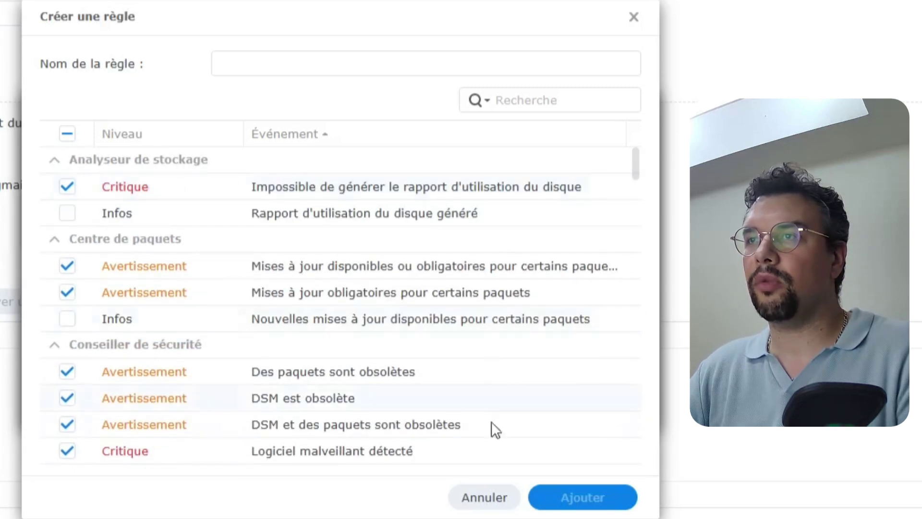
Discard the unsaved rule and recipient profile, then open Hardware & Power.
{"action": "left_click", "coordinate": [473, 498]}
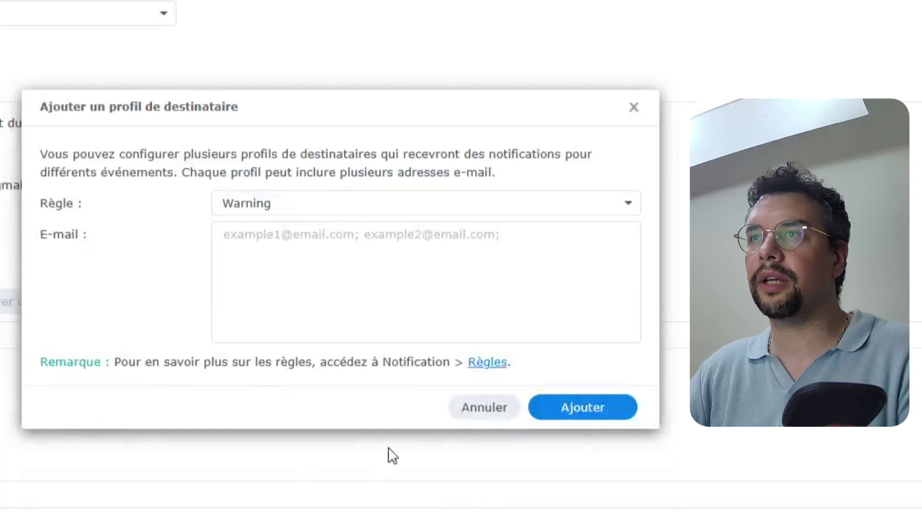
{"action": "left_click", "coordinate": [477, 411]}
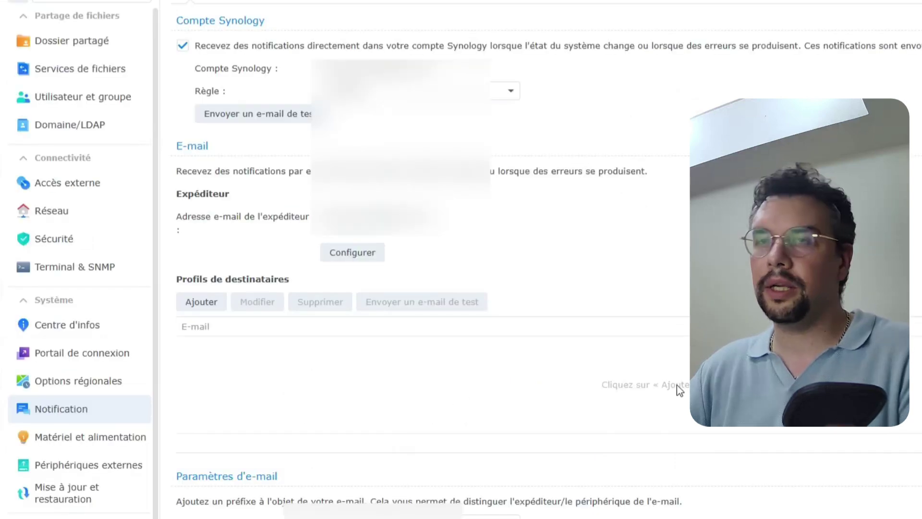
{"action": "scroll", "coordinate": [676, 385], "scroll_direction": "down", "scroll_amount": 1}
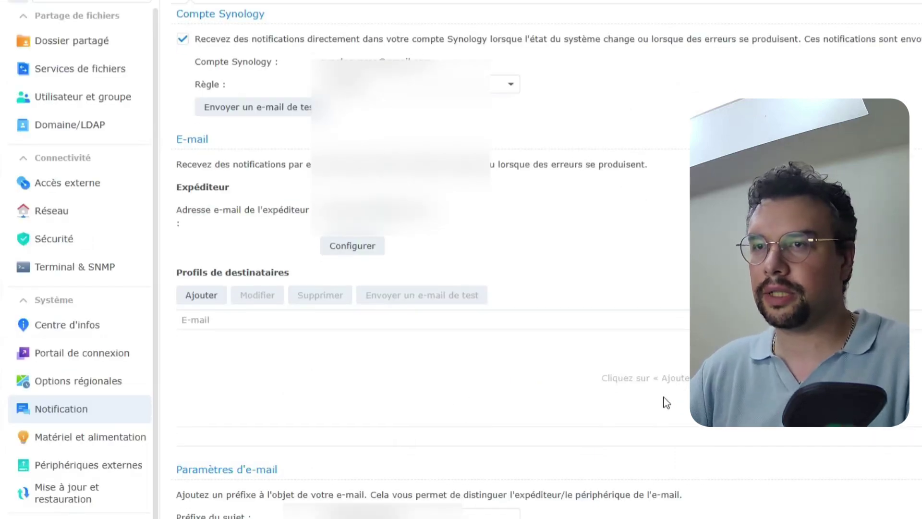
{"action": "left_click", "coordinate": [370, 513]}
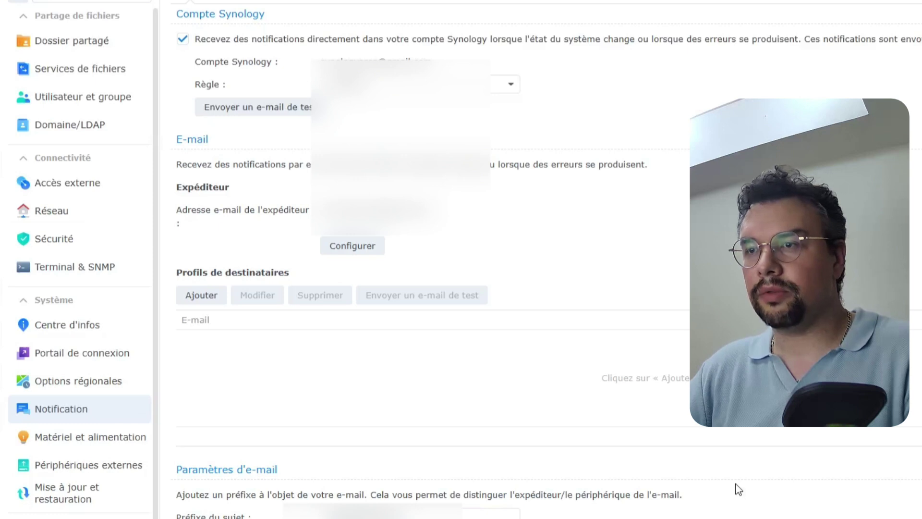
{"action": "left_click", "coordinate": [111, 439]}
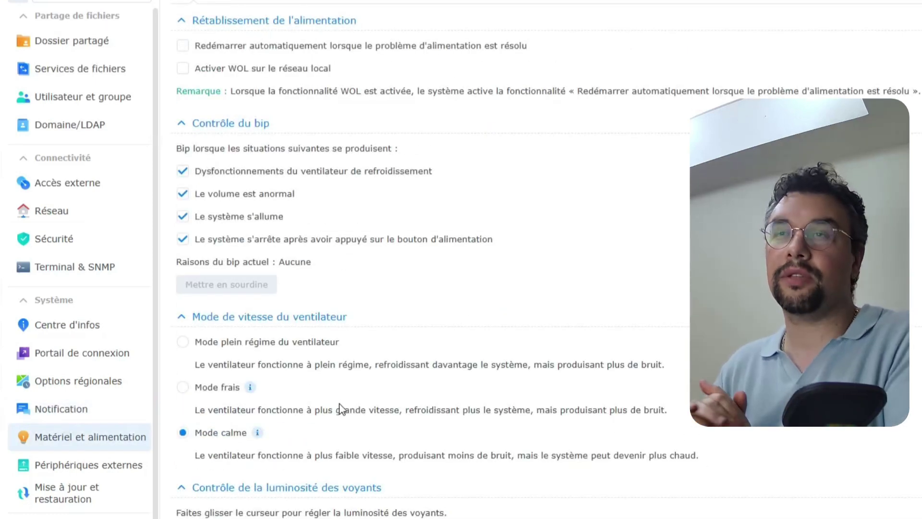
Enable automatic restart after a power failure and Wake-on-LAN on the local network.
{"action": "left_click", "coordinate": [359, 49]}
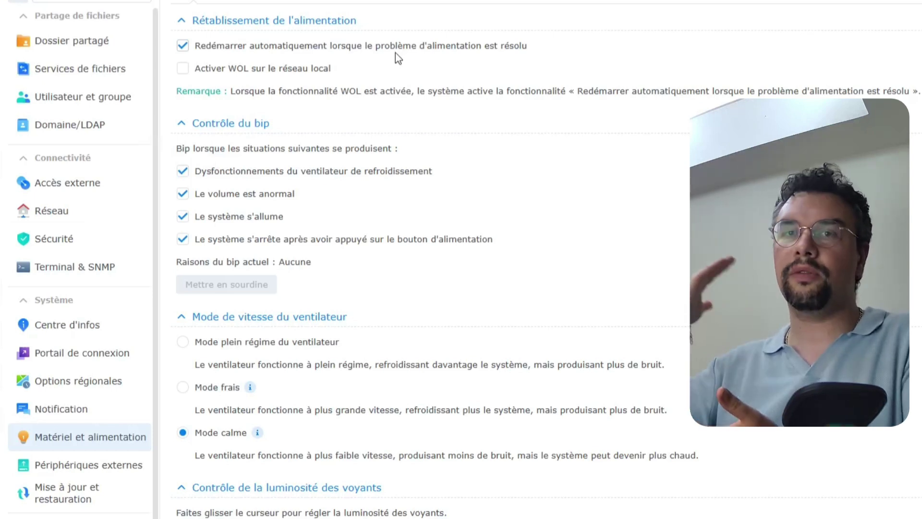
{"action": "left_click", "coordinate": [255, 72]}
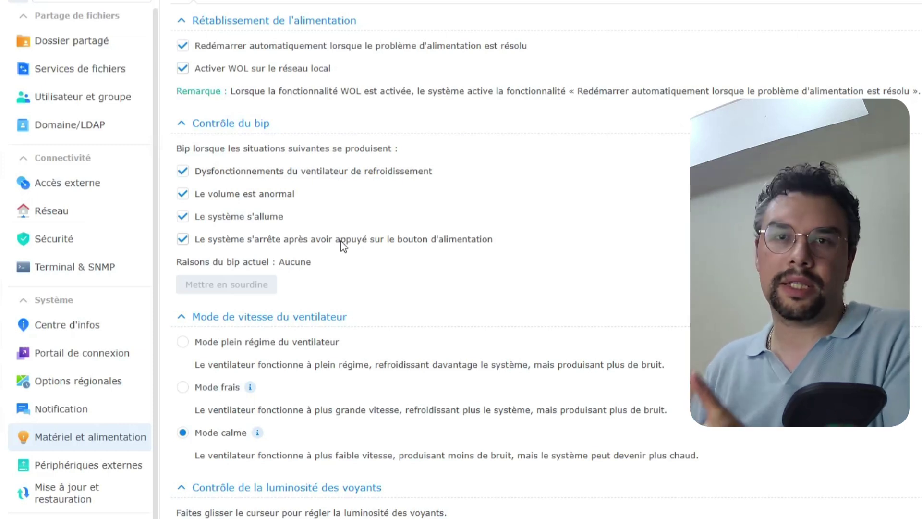
{"action": "left_click", "coordinate": [90, 454]}
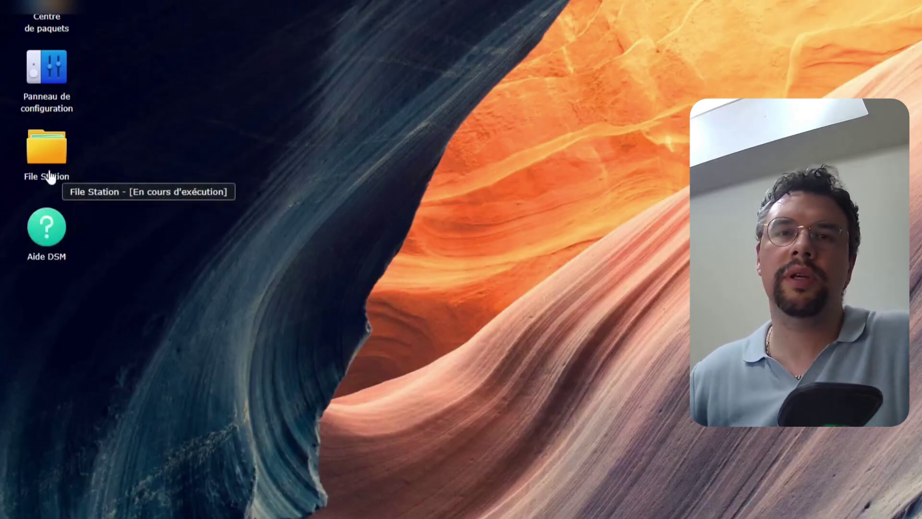
Launch File Station, expand the Pcloud share and inspect its #recycle folder.
{"action": "left_click", "coordinate": [50, 172]}
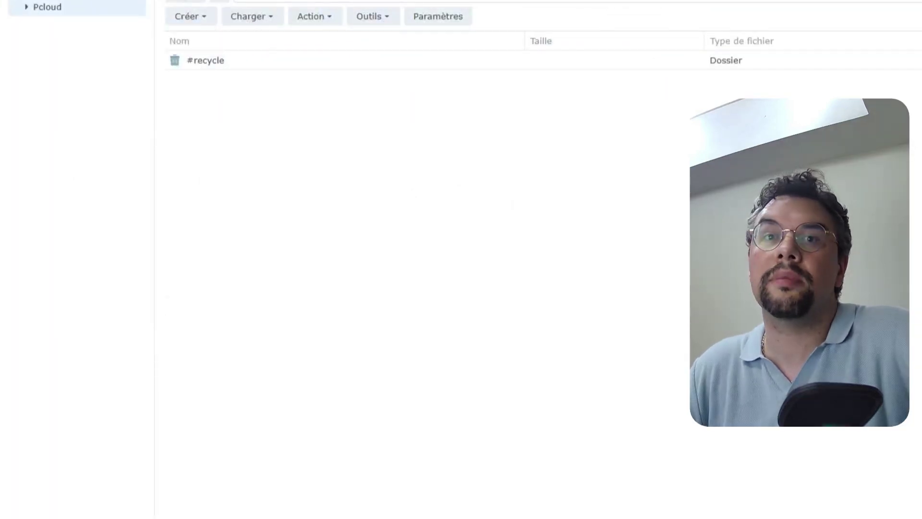
{"action": "left_click", "coordinate": [26, 7]}
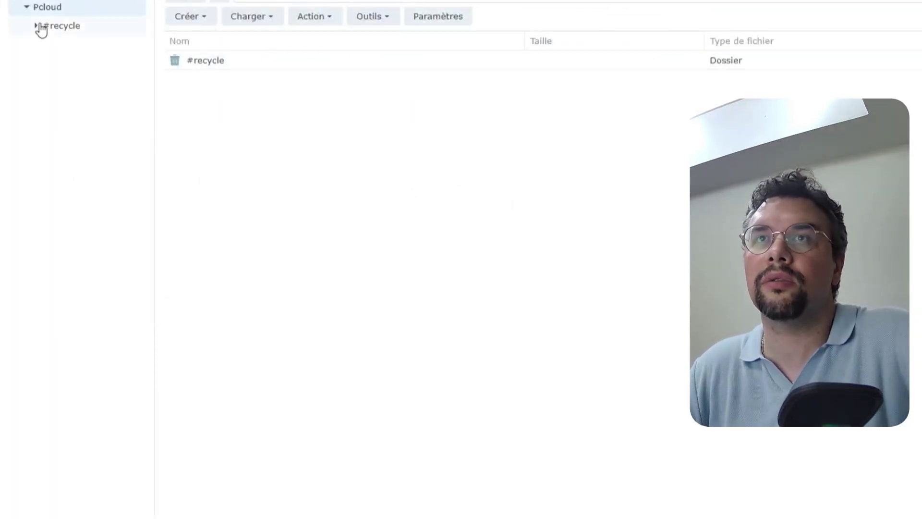
{"action": "left_click", "coordinate": [203, 65]}
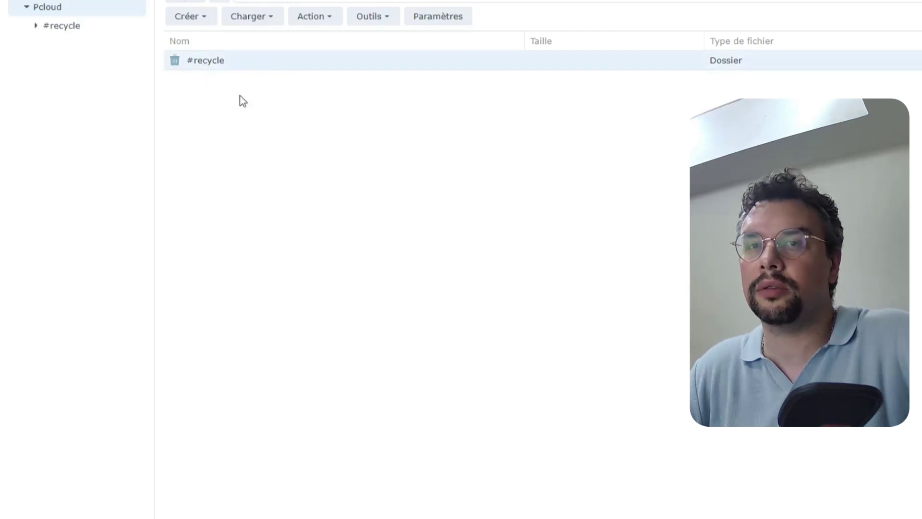
{"action": "left_click", "coordinate": [243, 127]}
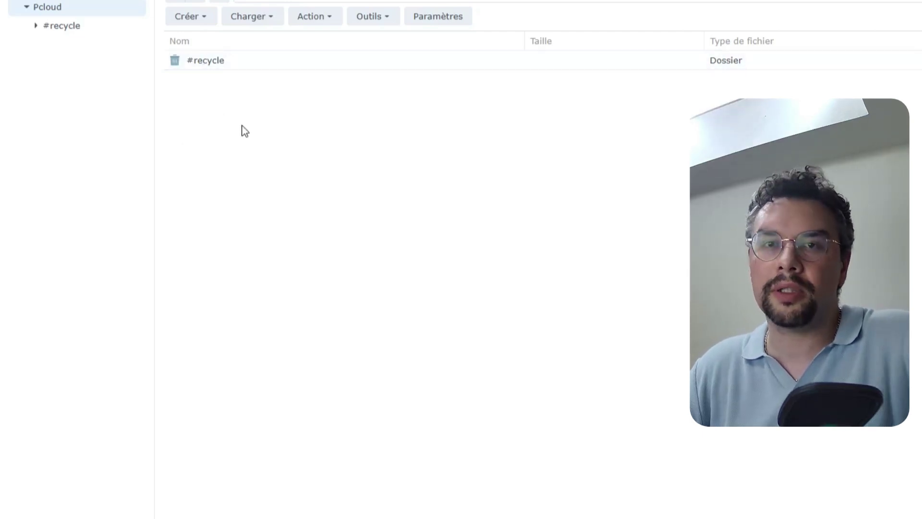